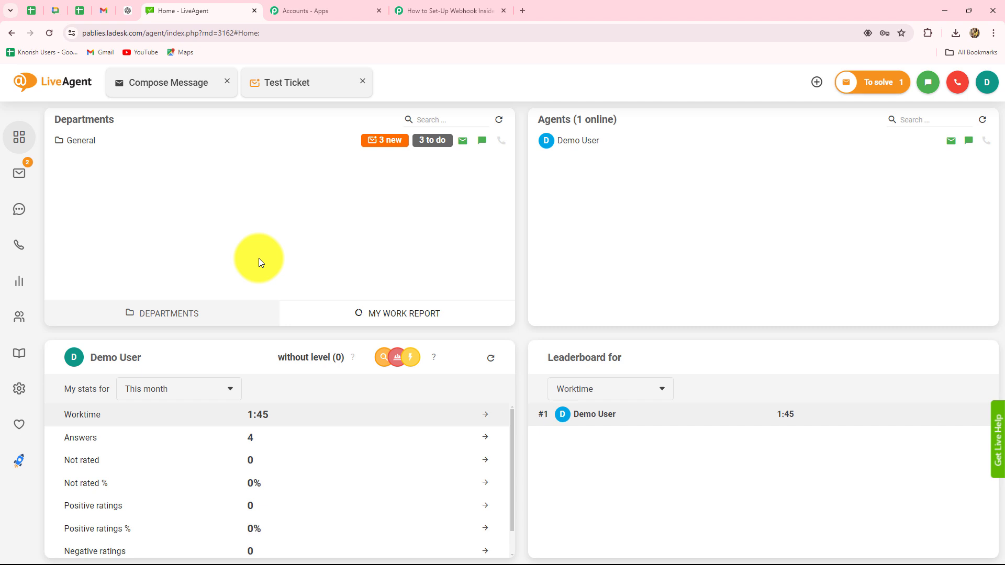
Step: Switch to the 'How to Set-Up Webhook Inside LiveAgent?' Pabbly Connect workflow tab
left_click(416, 10)
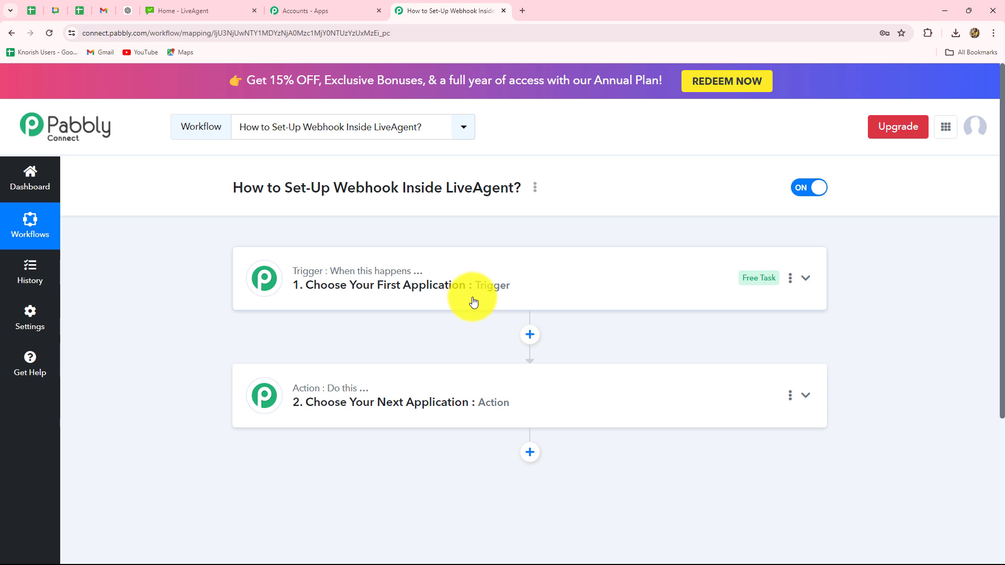
left_click(206, 9)
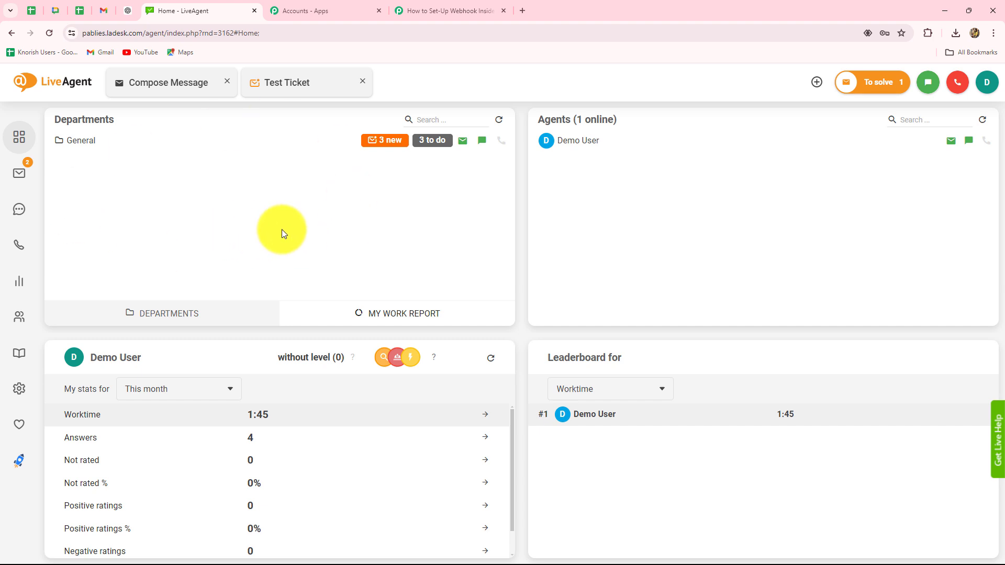
left_click(418, 12)
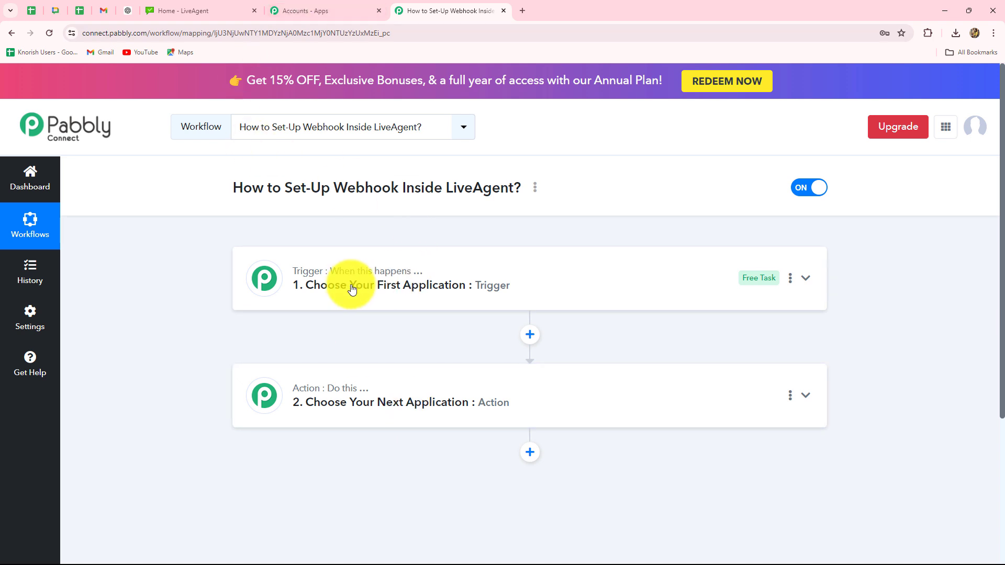
Step: Search 'Liv' to pick LiveAgent as the trigger app, then show its trigger events
left_click(323, 275)
left_click(298, 353)
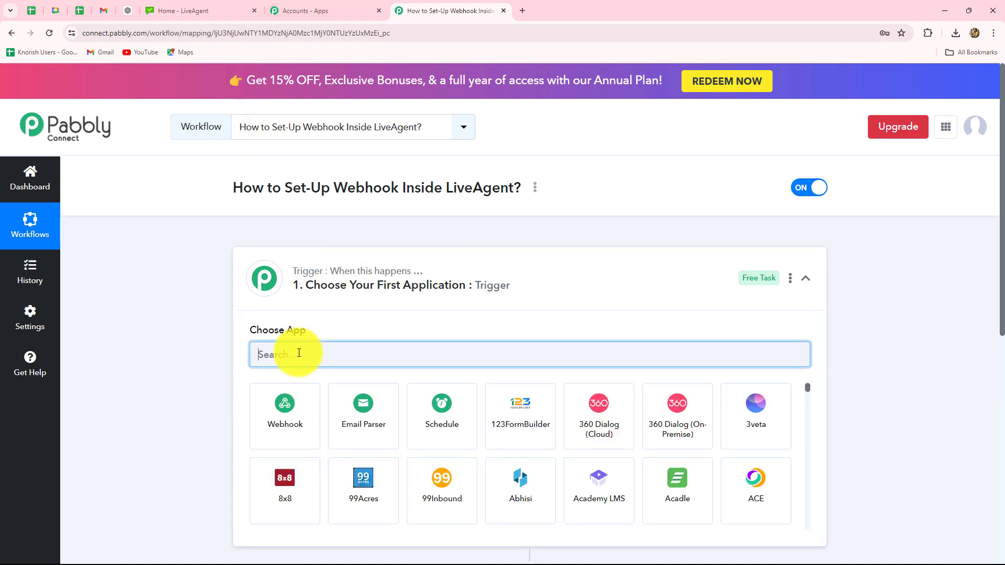
type("Liv")
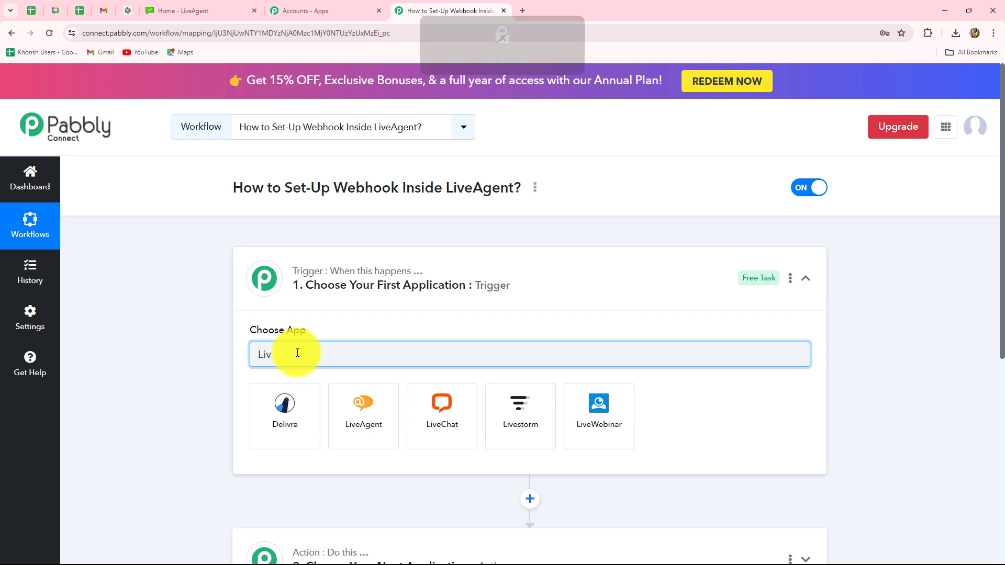
left_click(355, 425)
scroll(304, 254, "down", 3)
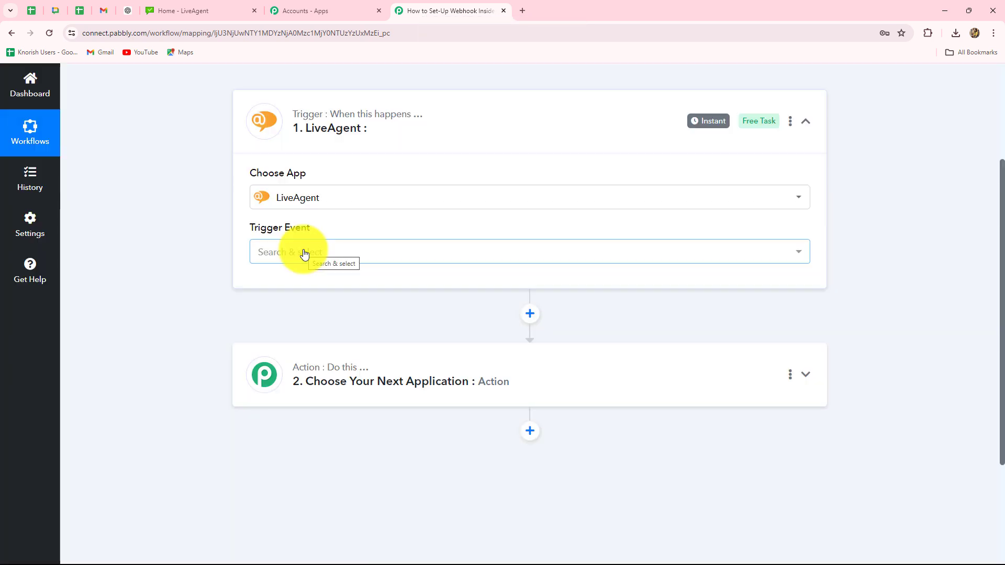
left_click(305, 254)
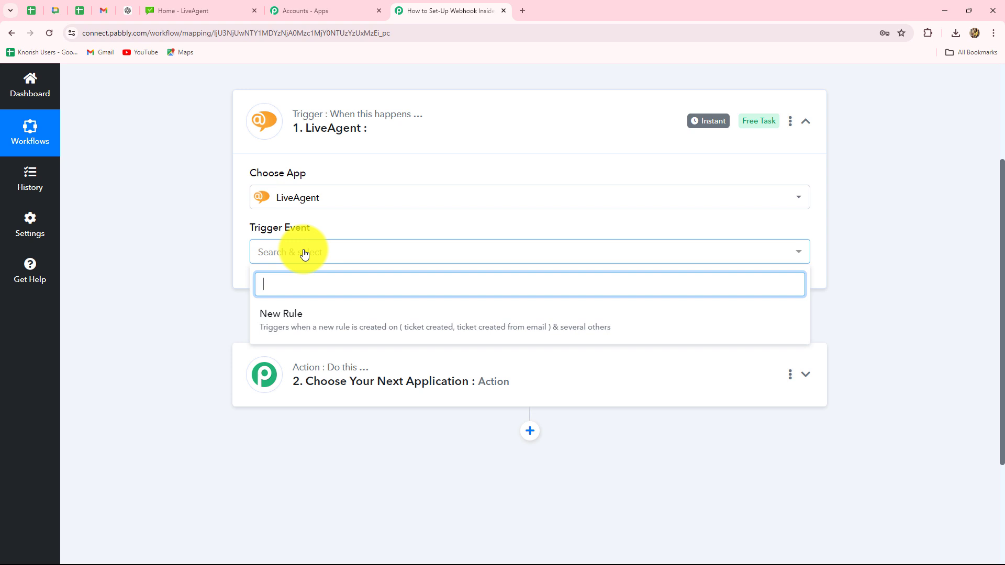
Step: Set the trigger event to New Rule and copy its webhook URL to await a response
left_click(300, 327)
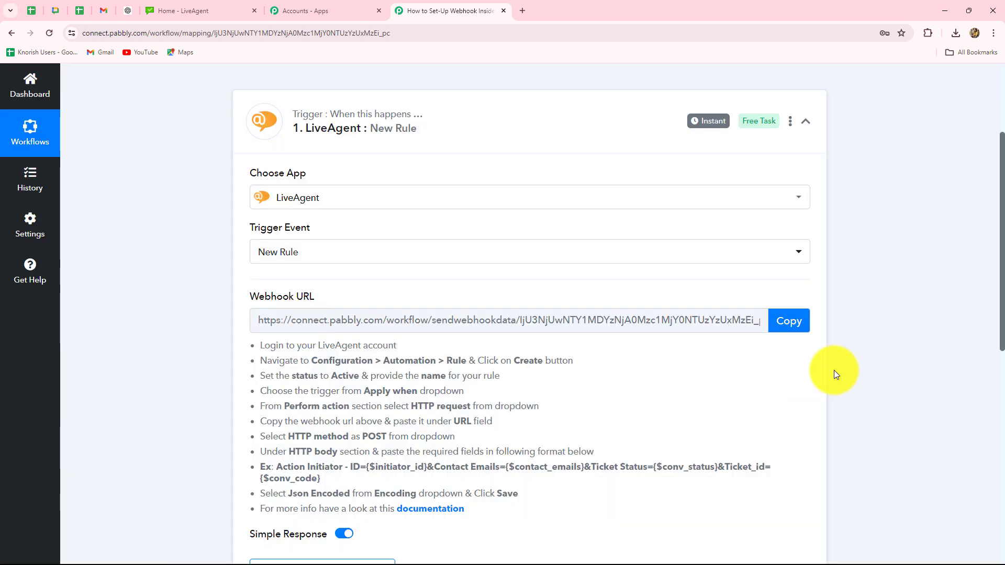
scroll(676, 422, "down", 4)
scroll(676, 423, "up", 3)
scroll(676, 422, "down", 1)
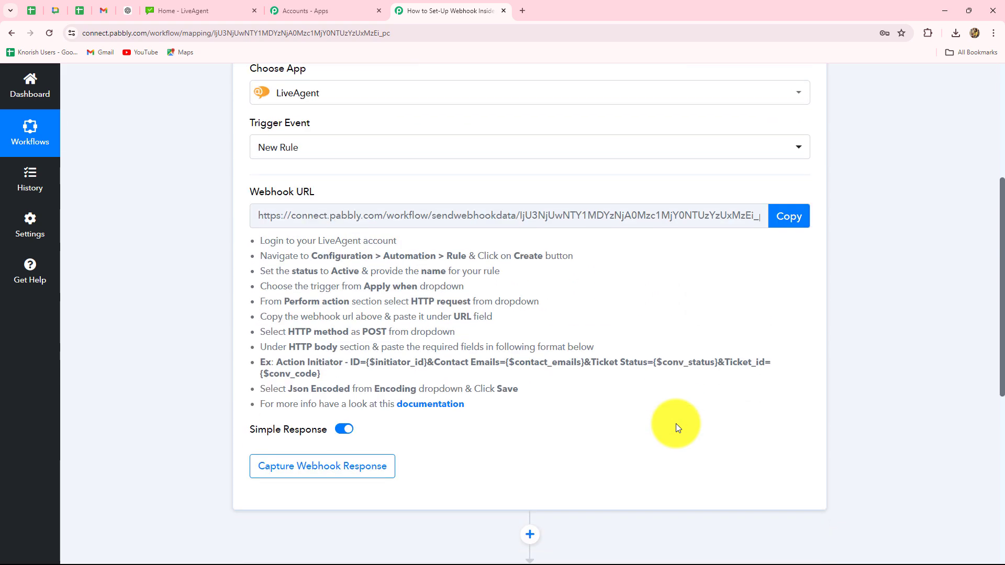
scroll(676, 426, "up", 3)
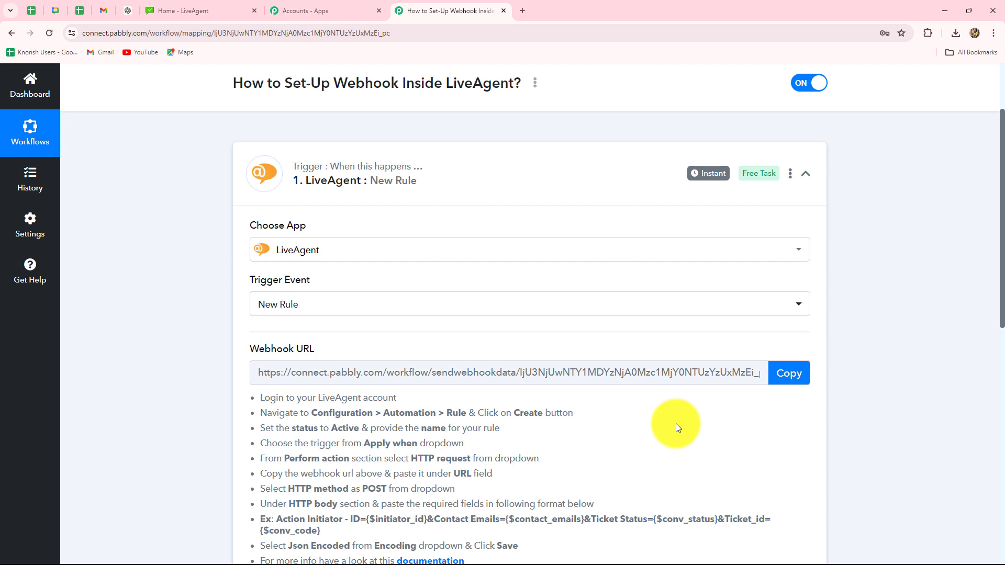
scroll(676, 427, "down", 3)
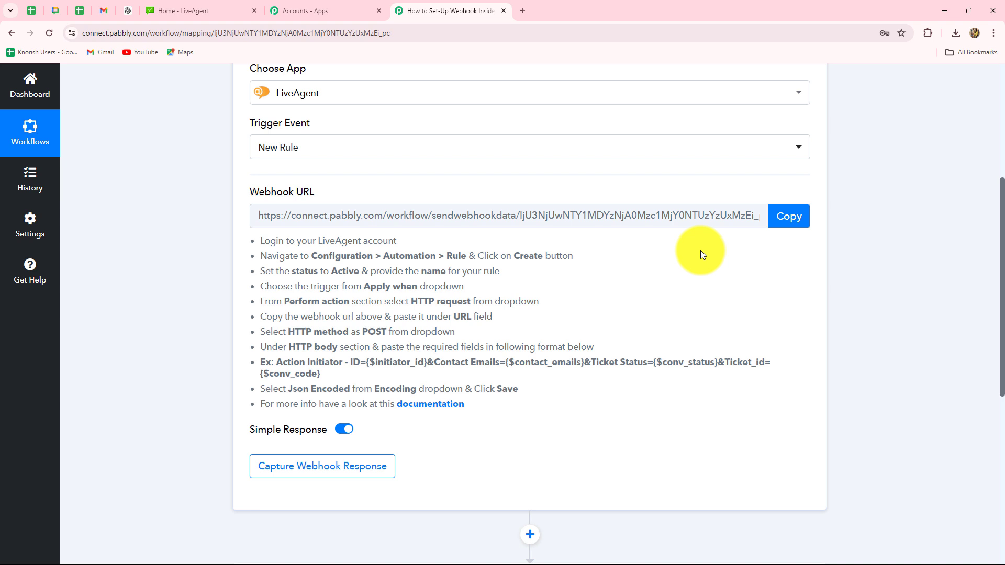
left_click(789, 221)
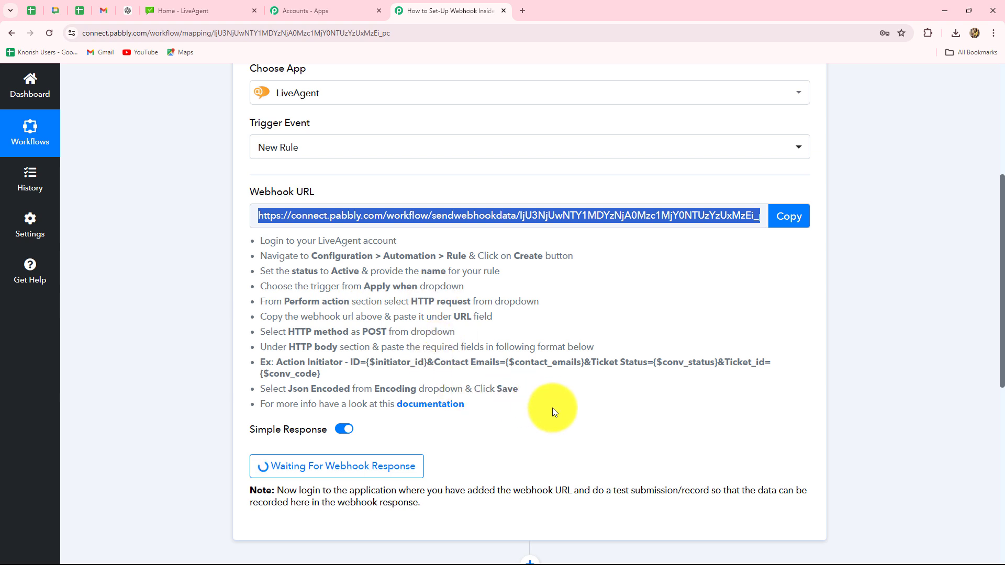
Step: In LiveAgent's Configuration, go to Automation > Rules and start a new rule with Create
left_click(177, 8)
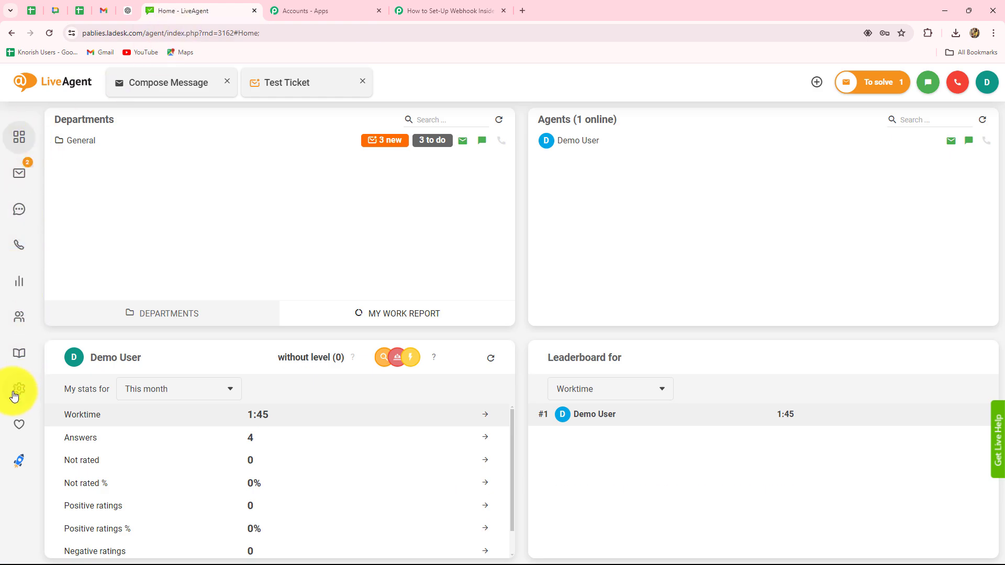
left_click(19, 388)
scroll(87, 467, "down", 3)
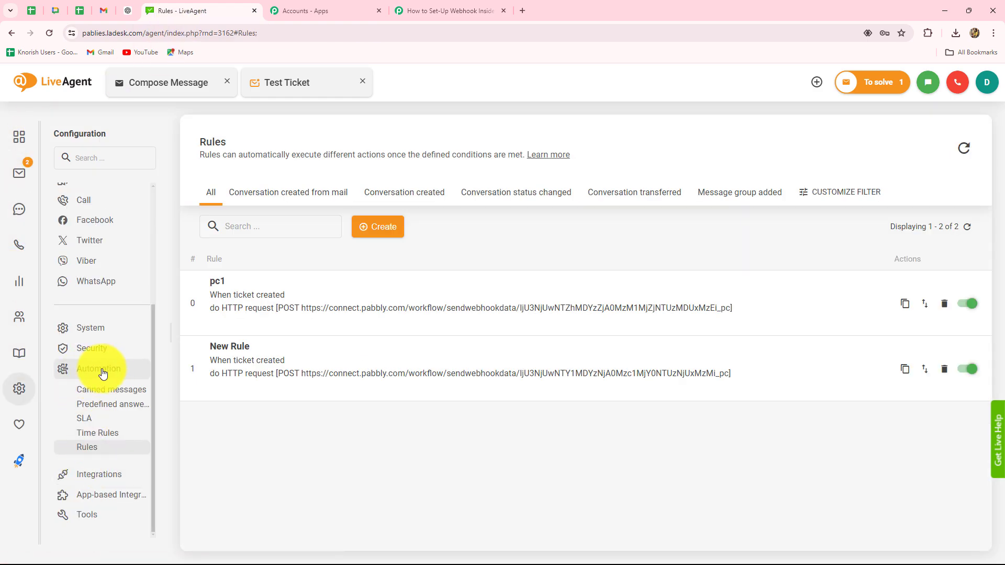
left_click(100, 369)
left_click(88, 451)
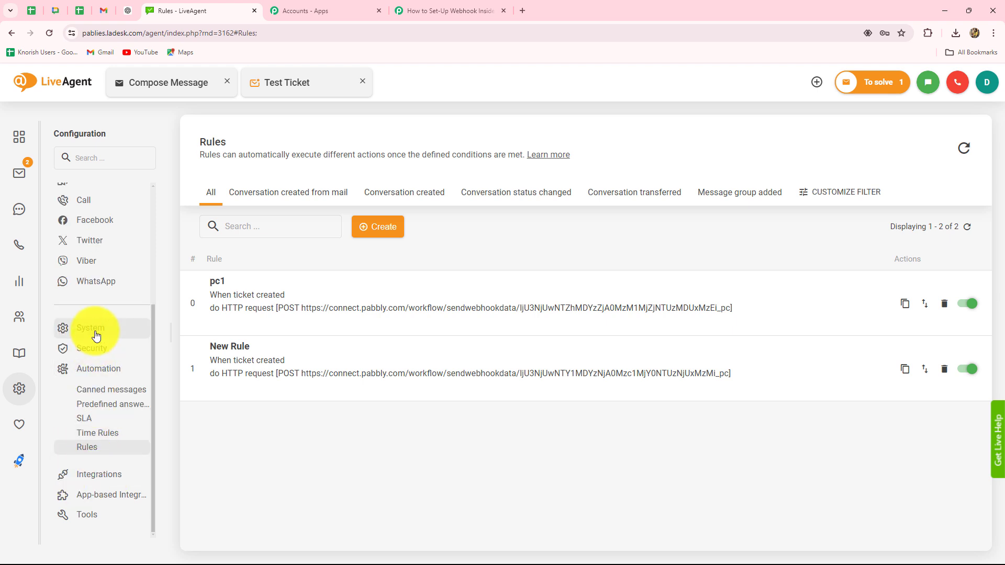
left_click(89, 449)
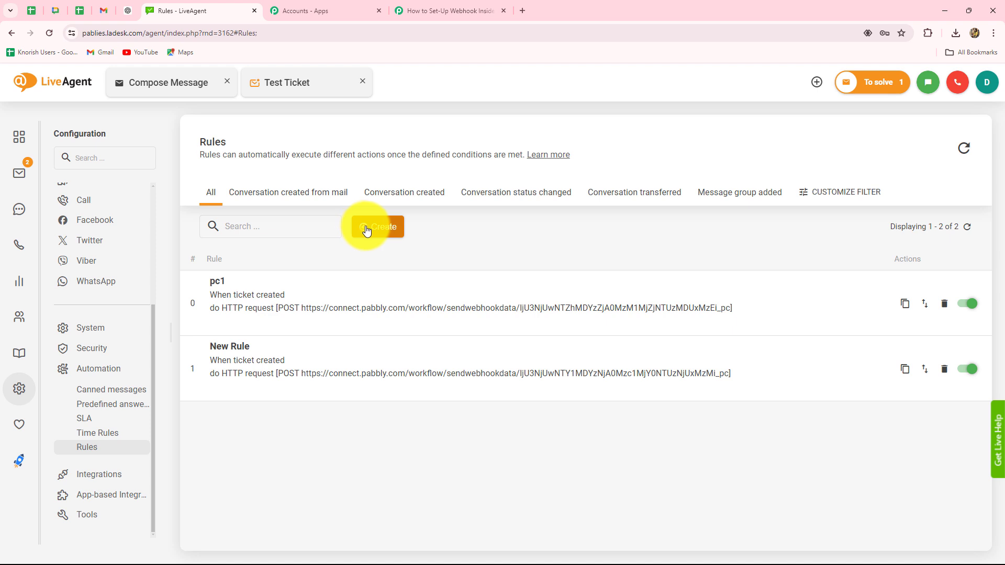
left_click(369, 227)
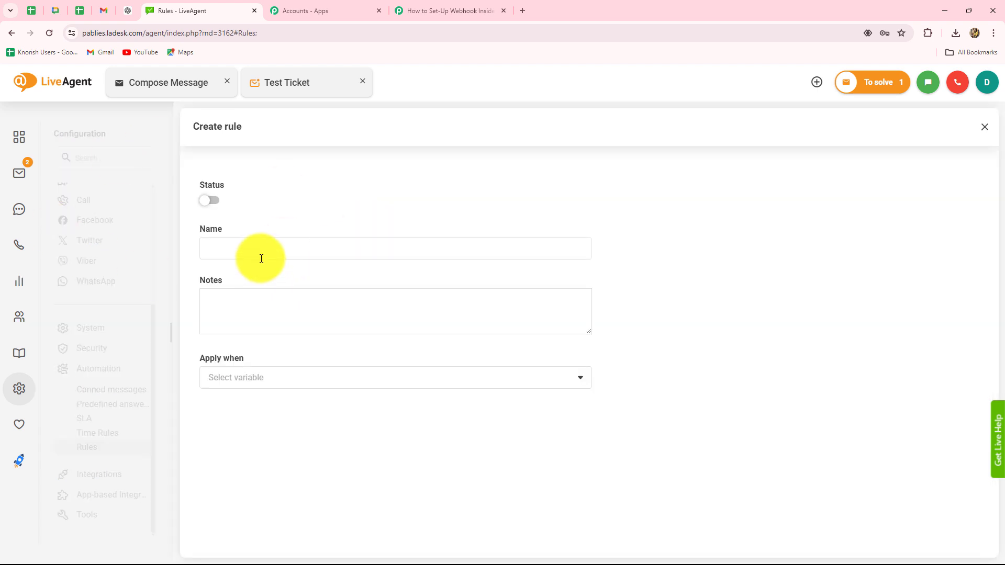
Step: Activate the new rule and name it 'New Test Tickets'
left_click(215, 201)
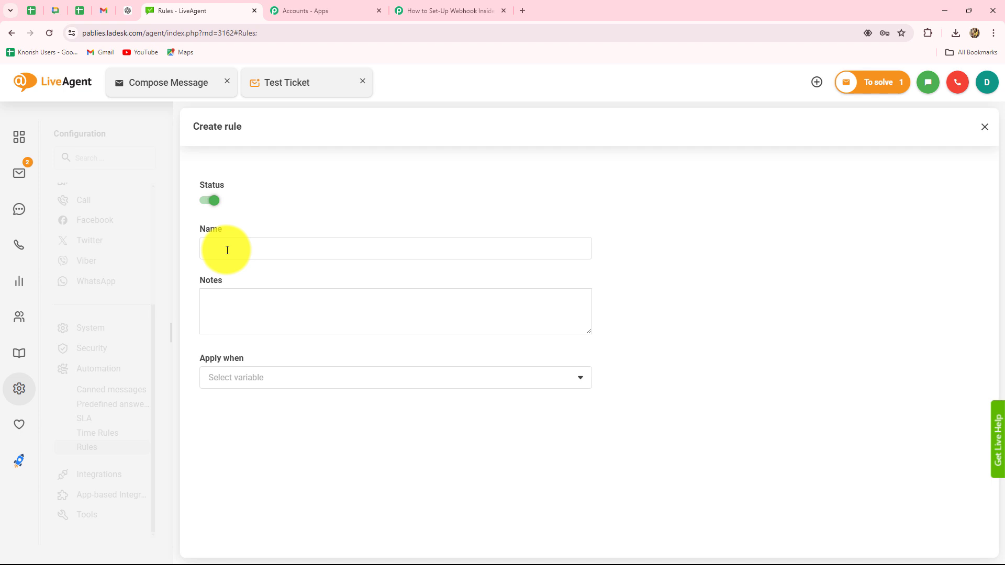
left_click(227, 251)
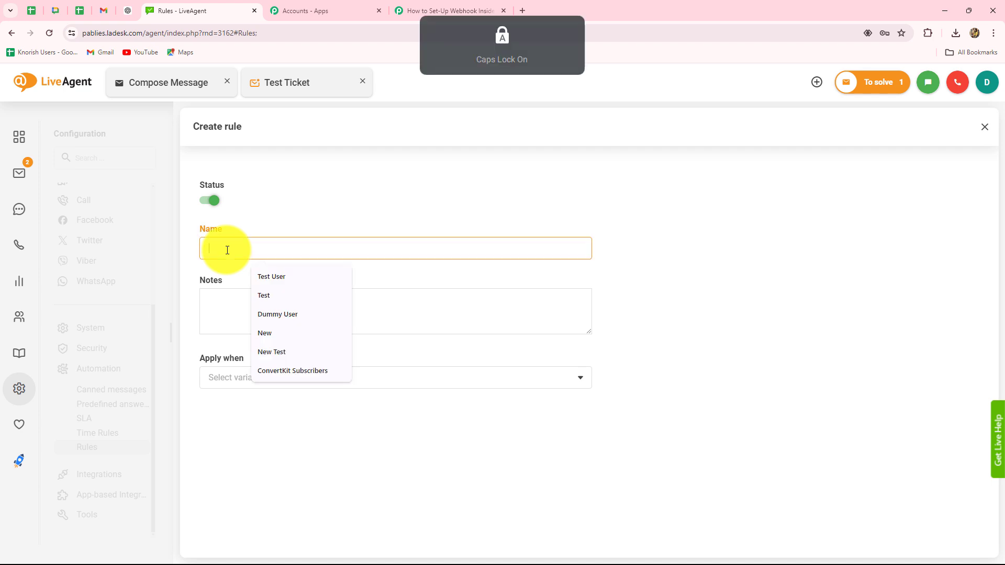
type("New Test Tickets")
left_click(638, 281)
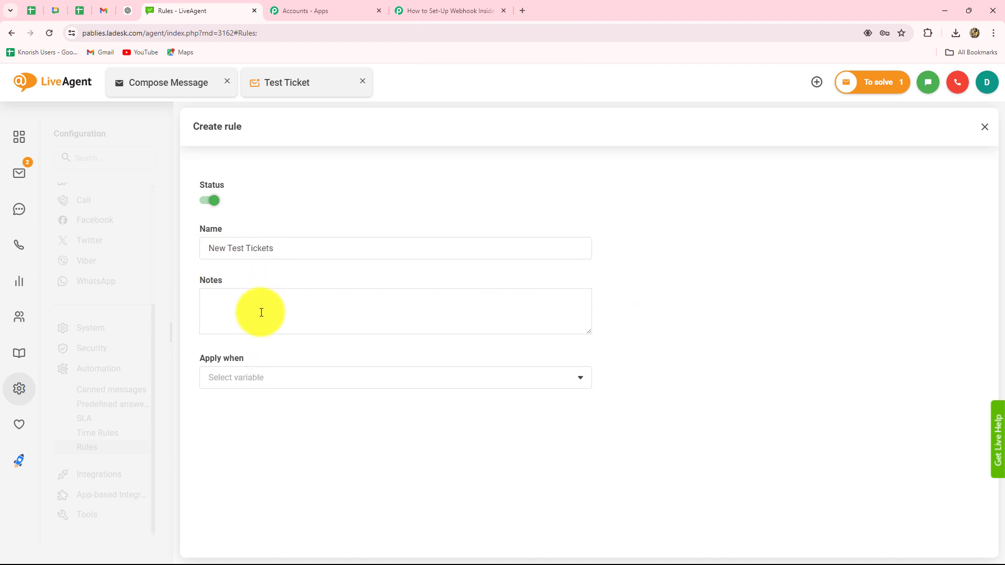
Step: Set the rule to apply when a ticket is created and add a condition group
left_click(256, 383)
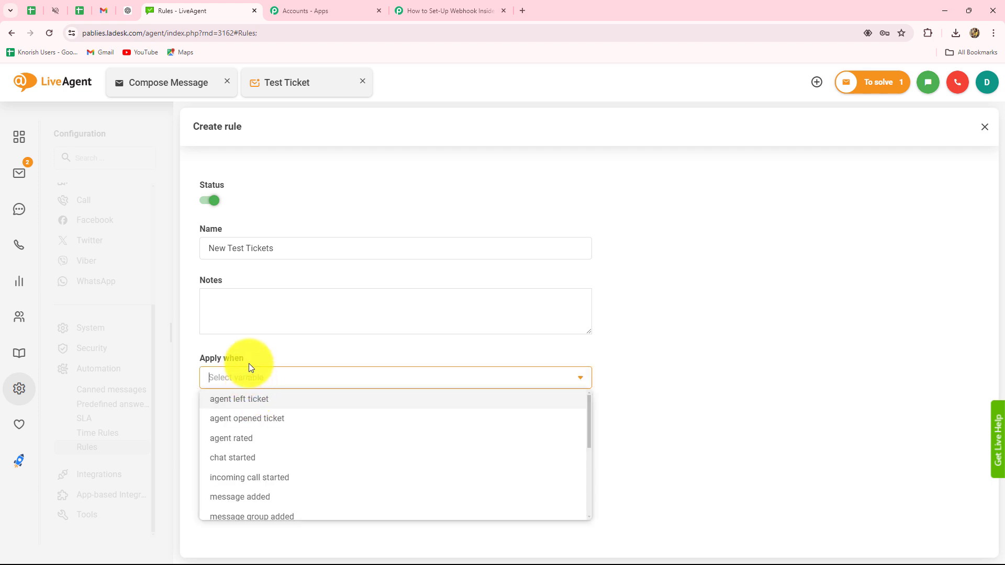
type("tick")
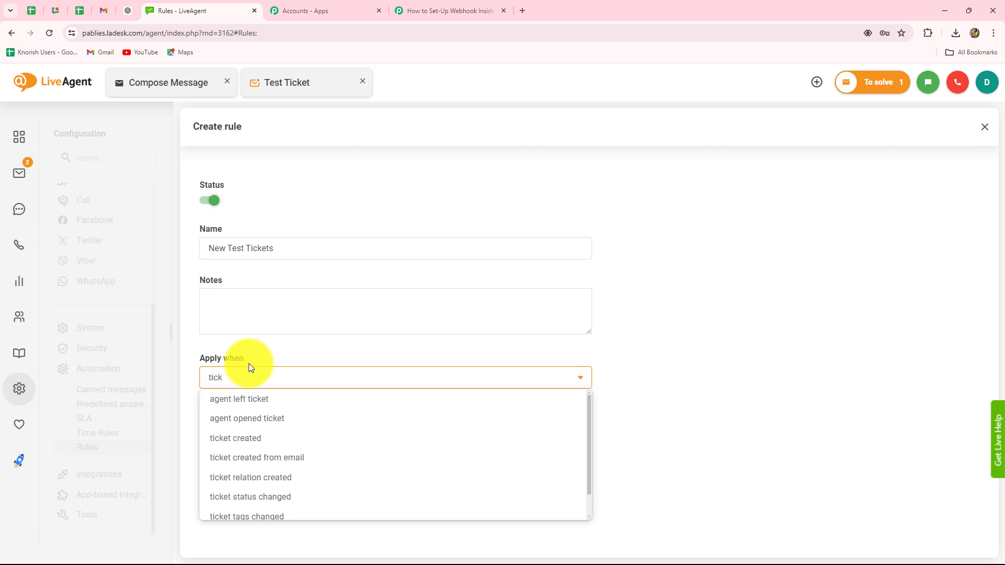
left_click(242, 437)
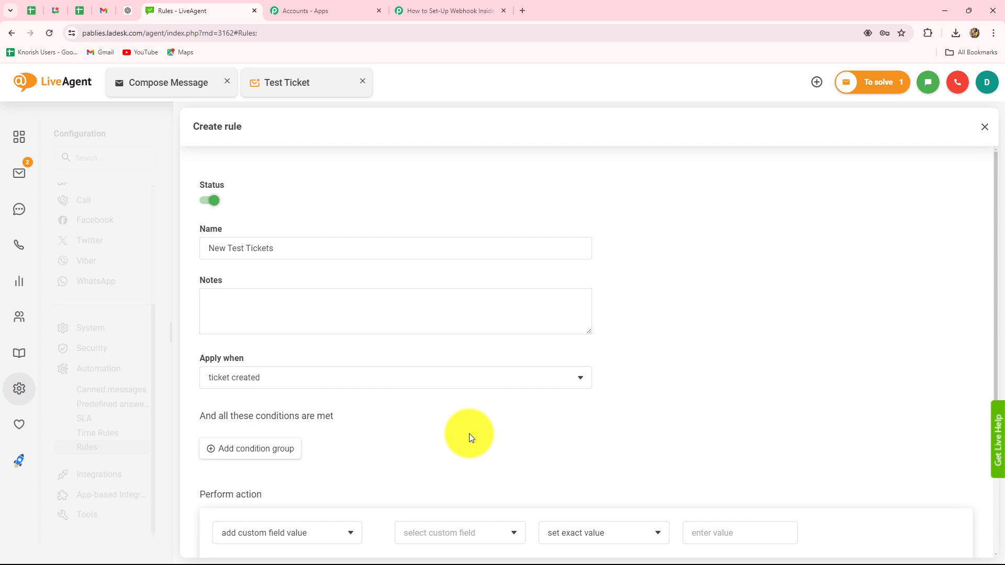
scroll(469, 433, "down", 3)
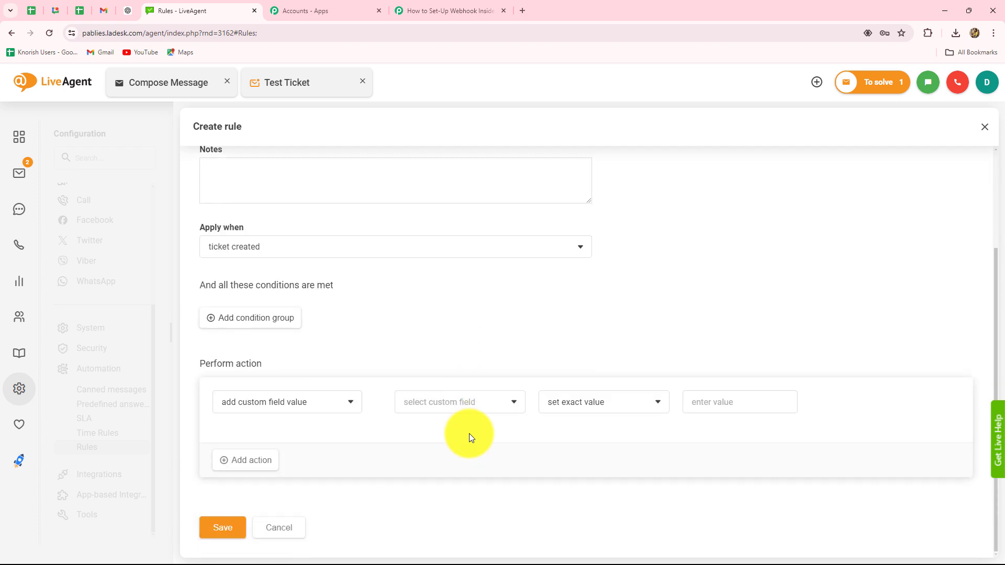
left_click(250, 317)
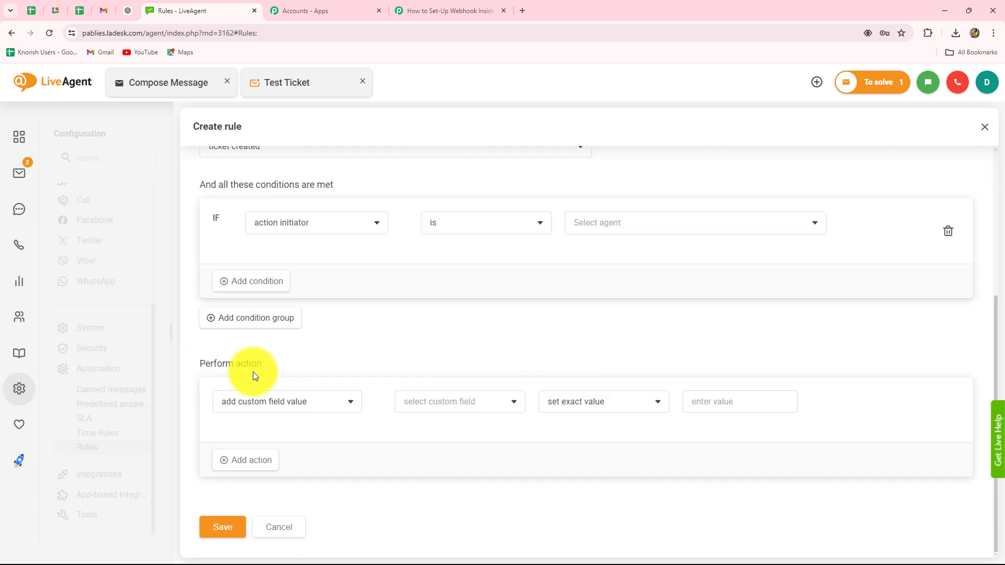
scroll(258, 371, "up", 3)
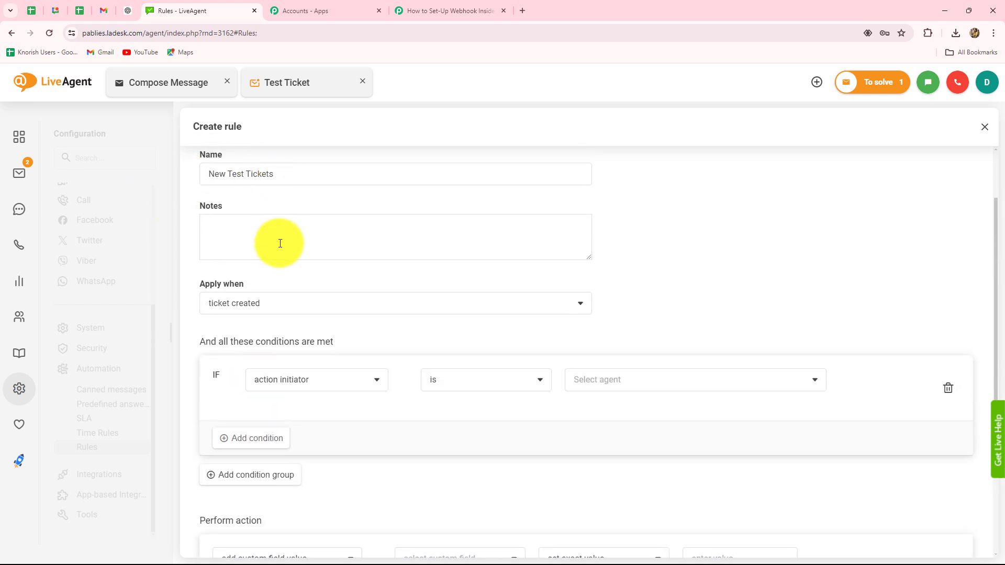
scroll(300, 429, "down", 3)
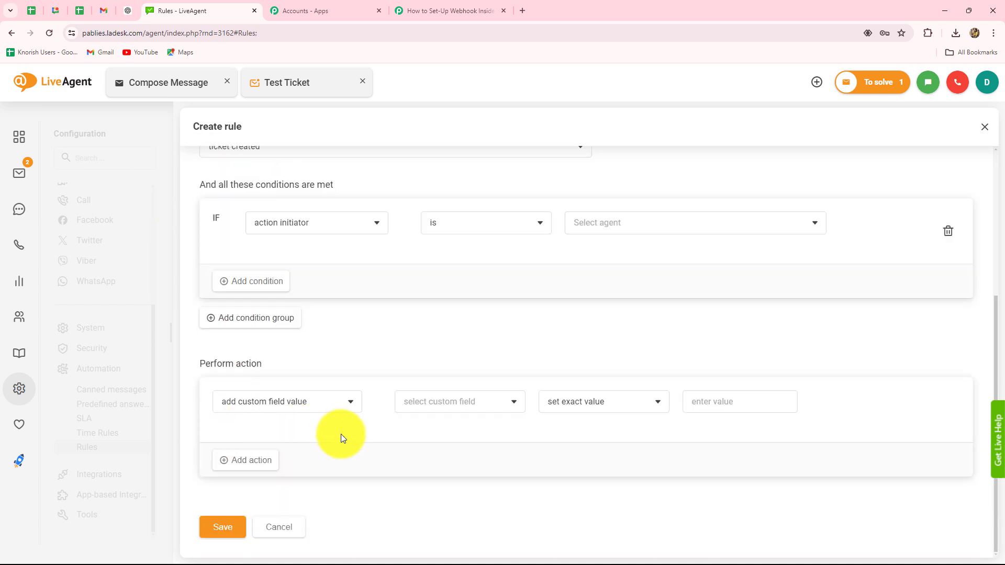
scroll(303, 461, "down", 4)
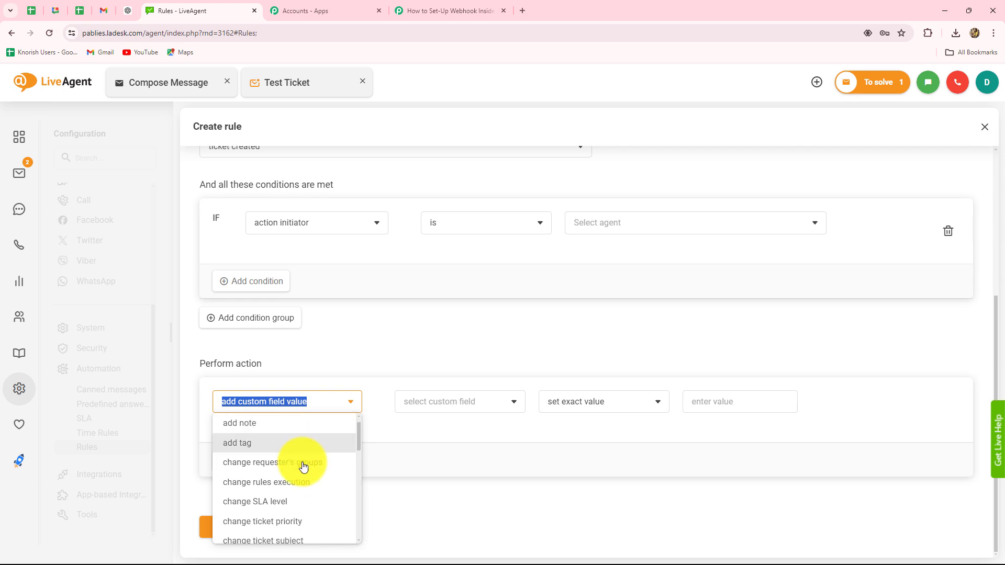
Step: Make the action a POST HTTP request to the pasted webhook URL; select Pabbly's example body
left_click(259, 483)
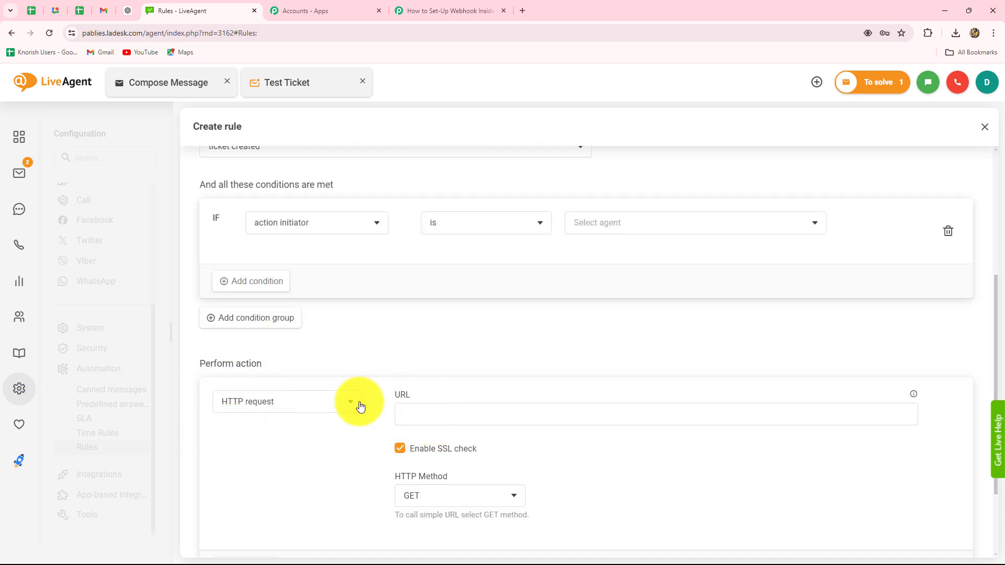
left_click(465, 421)
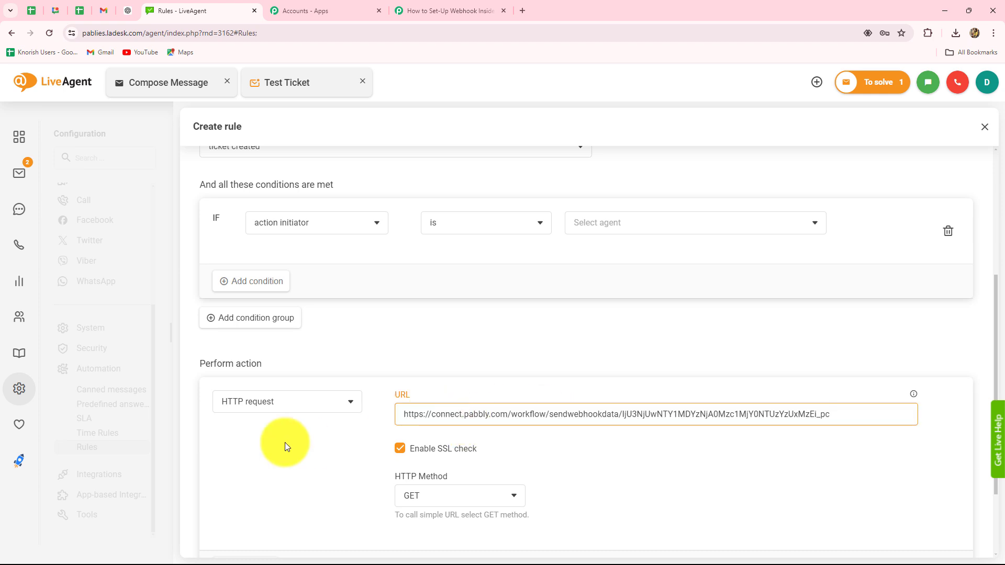
scroll(343, 441, "down", 2)
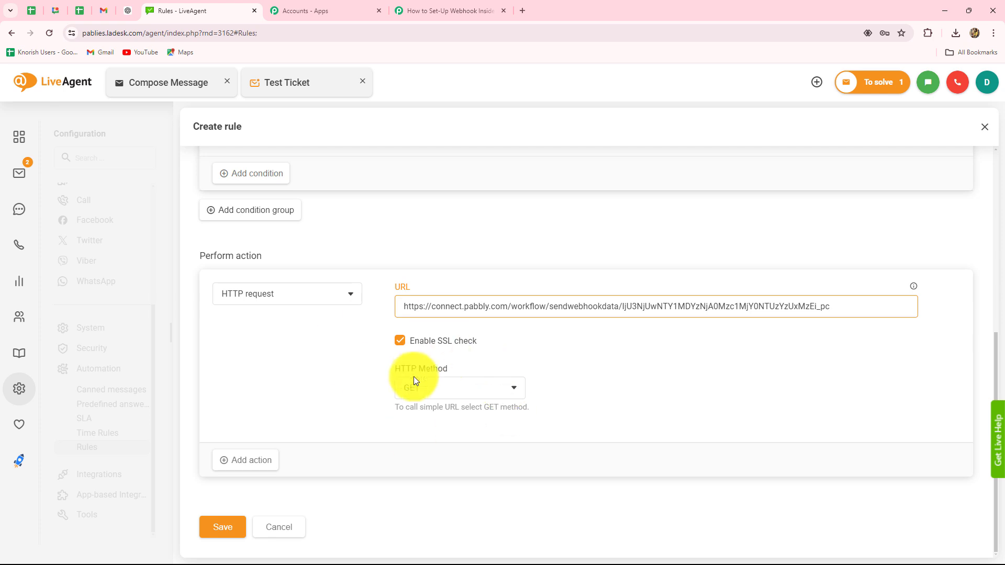
left_click(436, 382)
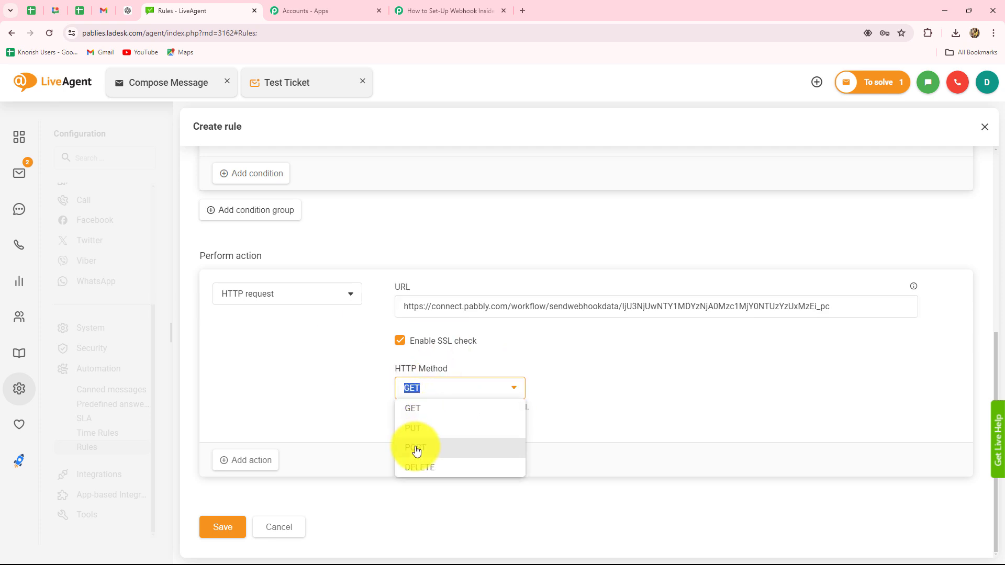
left_click(416, 447)
scroll(415, 444, "down", 4)
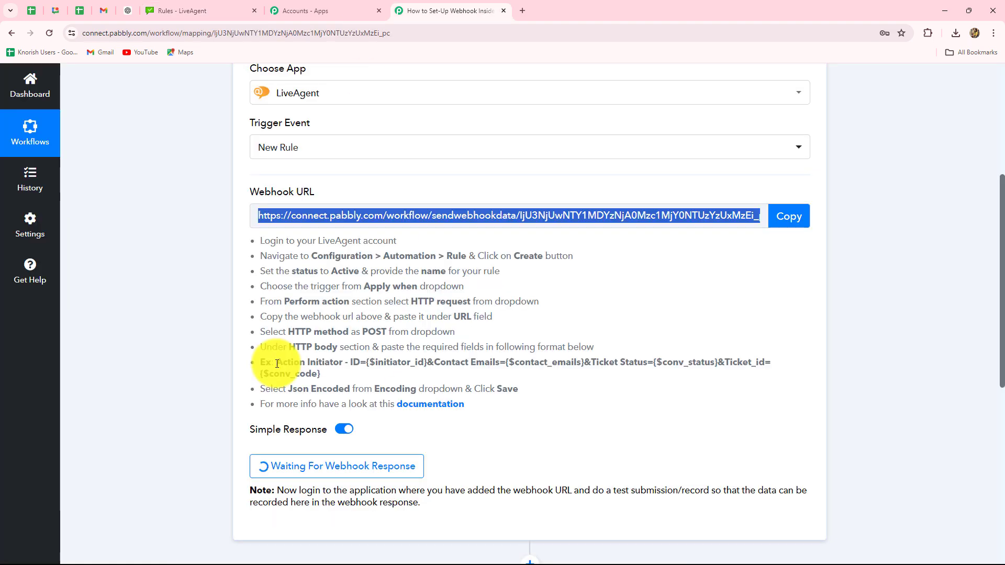
left_click_drag(277, 364, 323, 374)
key("ctrl+c")
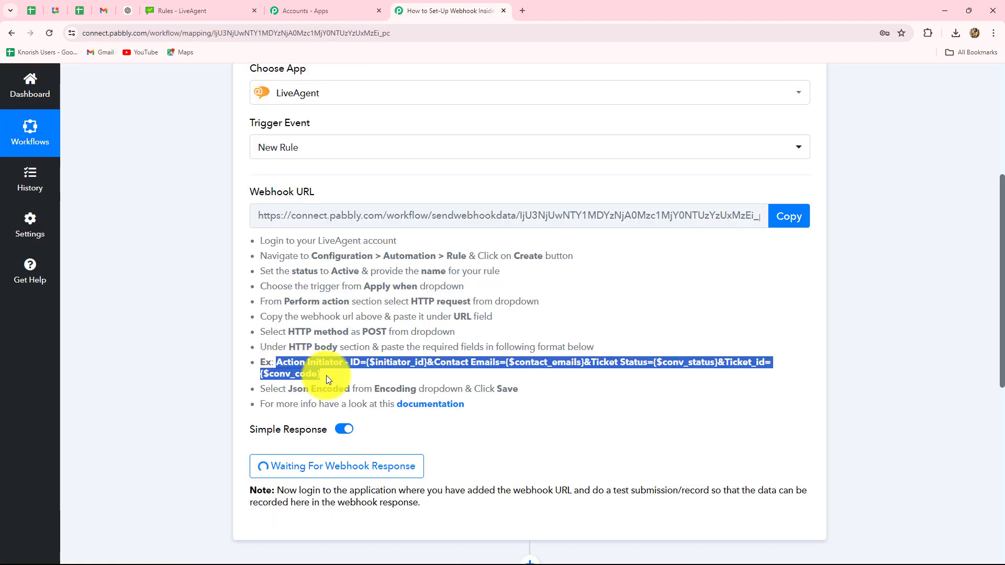
Step: Paste the ticket parameter string into the rule's HTTP Body
left_click(184, 6)
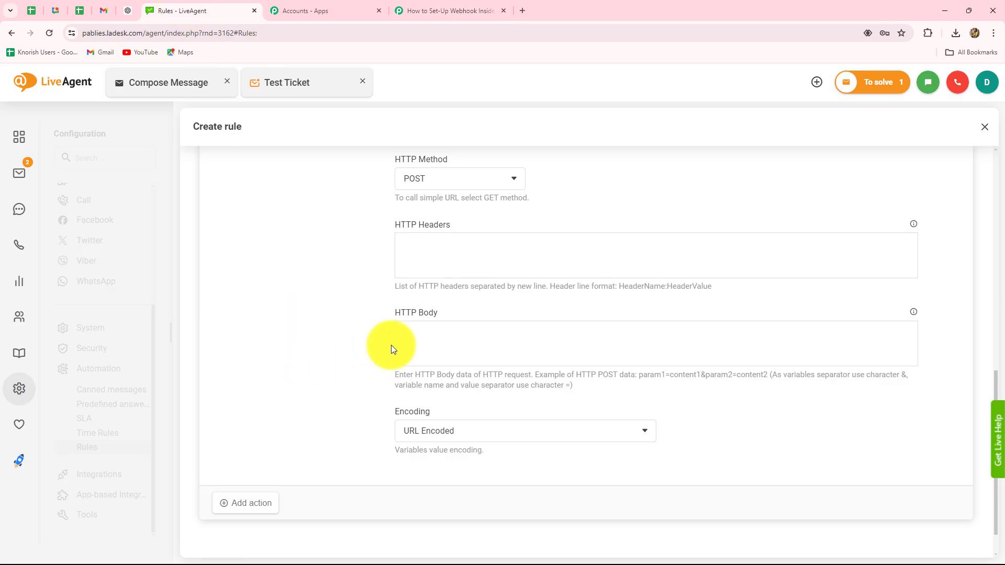
left_click(411, 331)
key("ctrl+v")
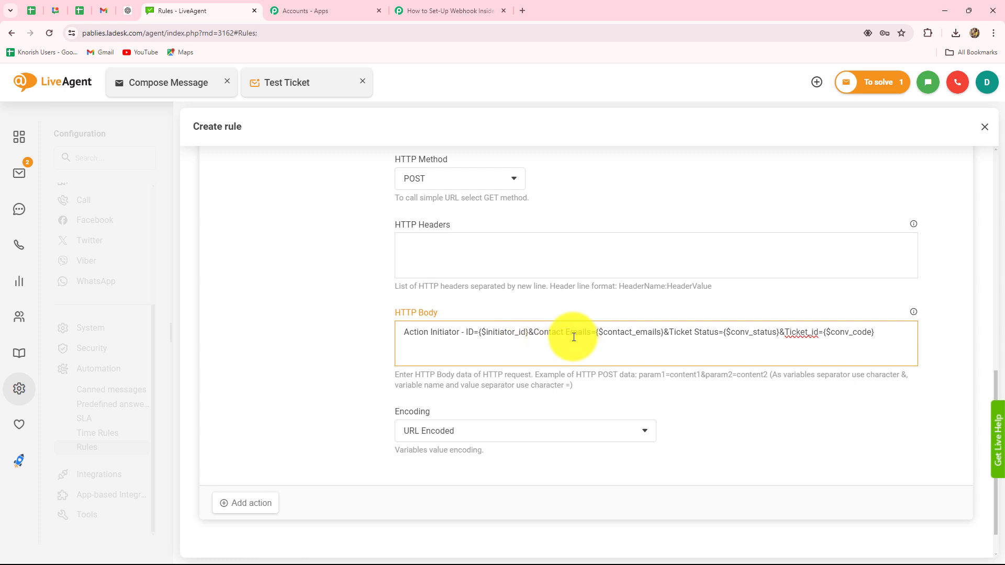
left_click(713, 350)
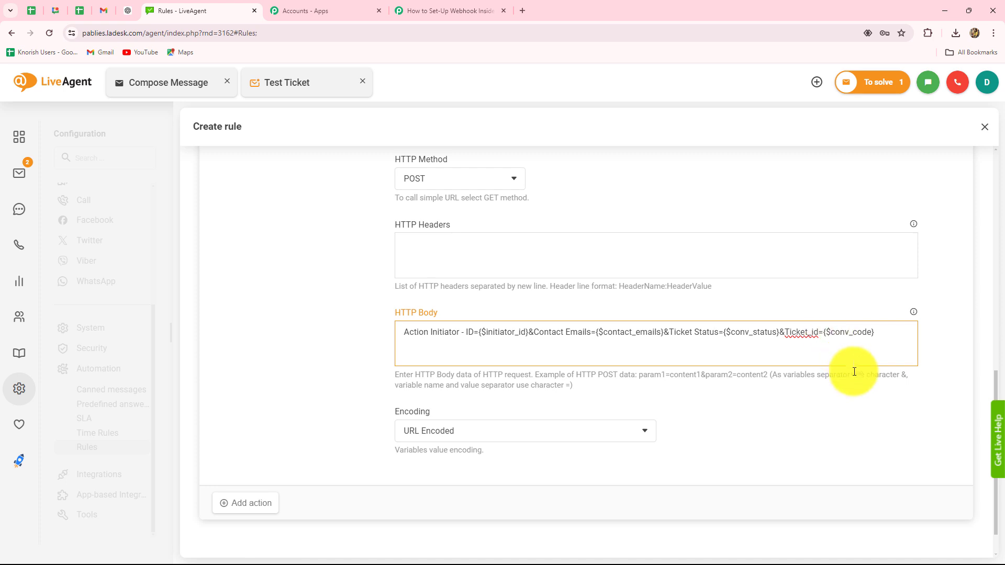
Step: Set the encoding to JSON Encoded and save the New Test Tickets rule
scroll(854, 432, "down", 1)
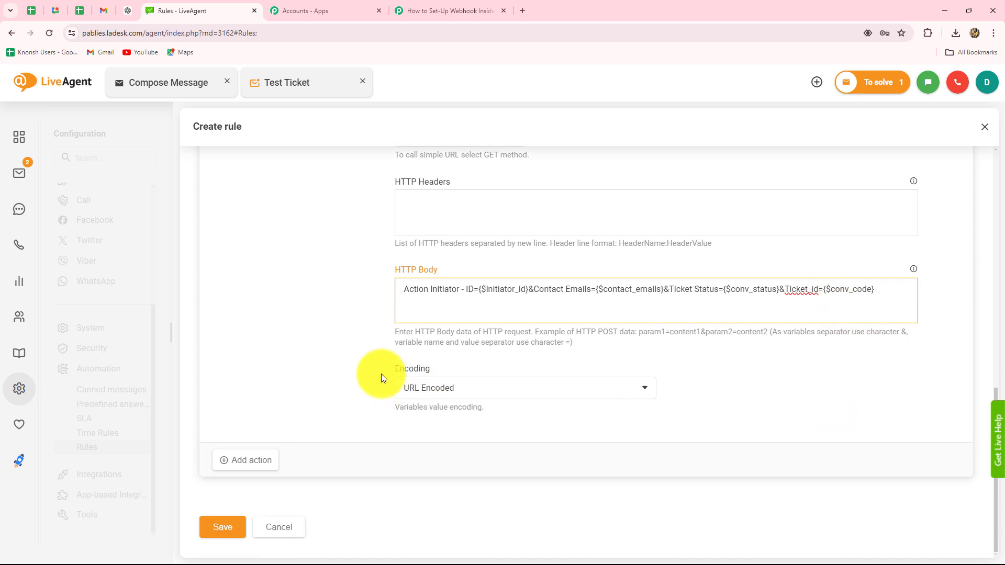
left_click(439, 390)
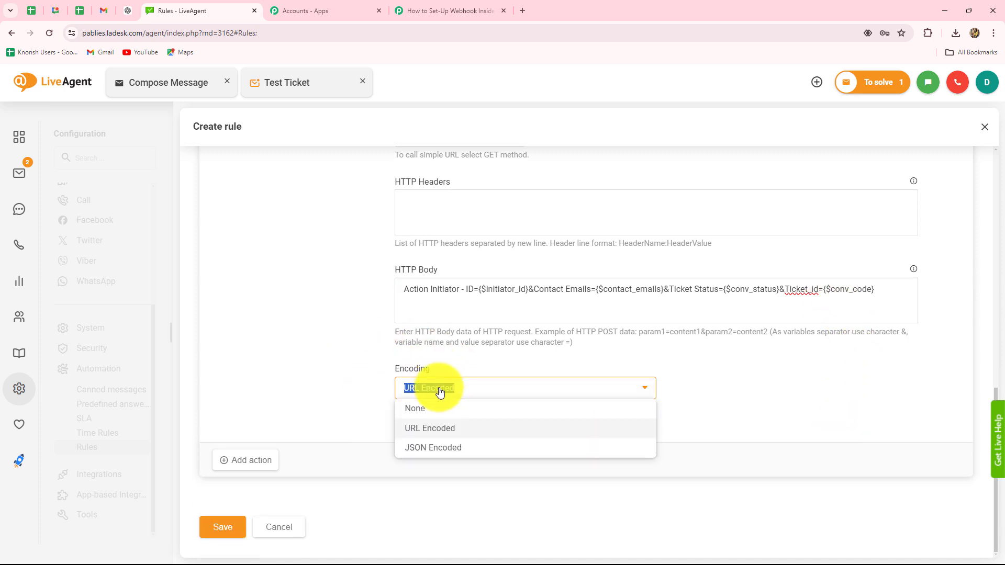
left_click(440, 449)
scroll(460, 387, "up", 1)
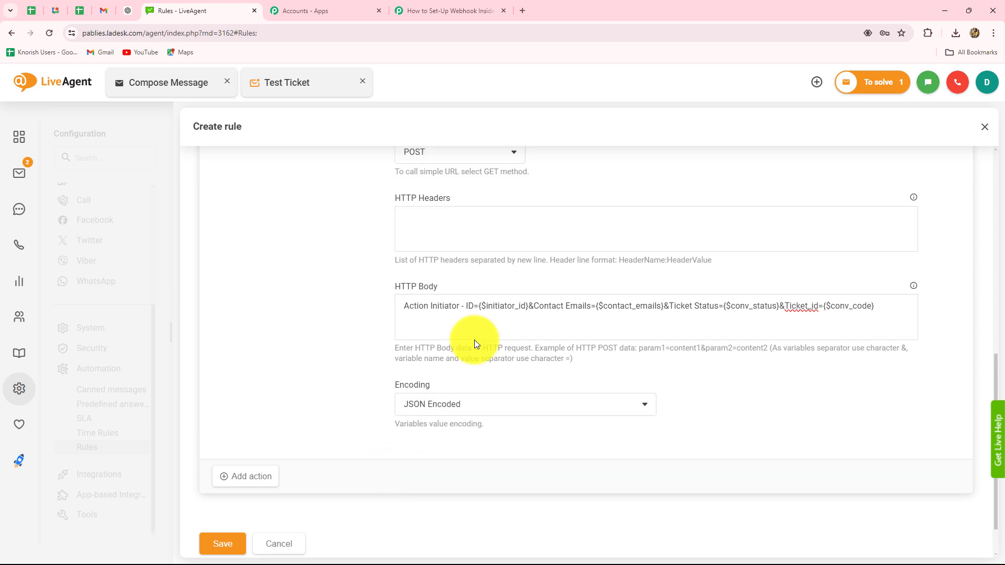
left_click(220, 545)
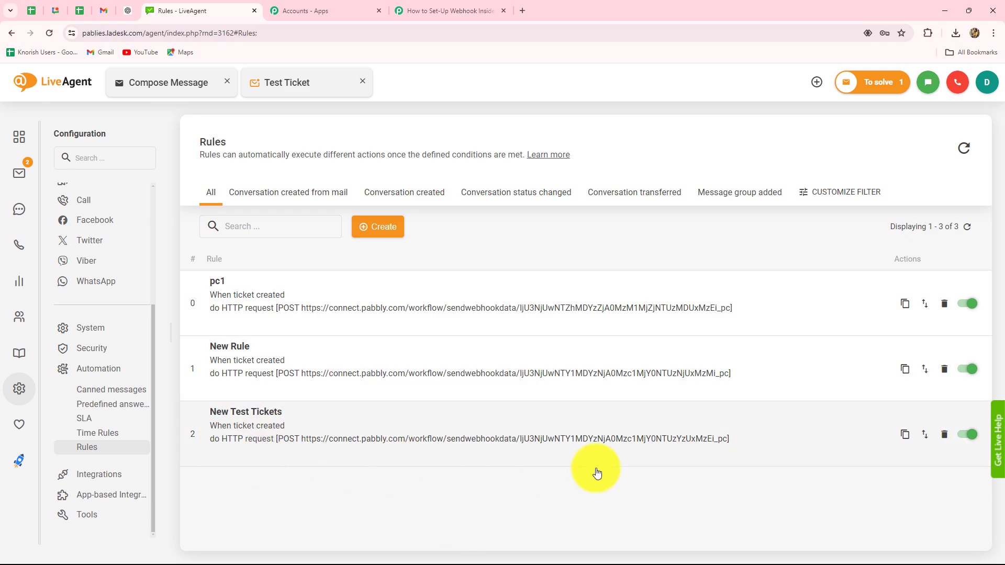
left_click(448, 10)
scroll(868, 218, "down", 5)
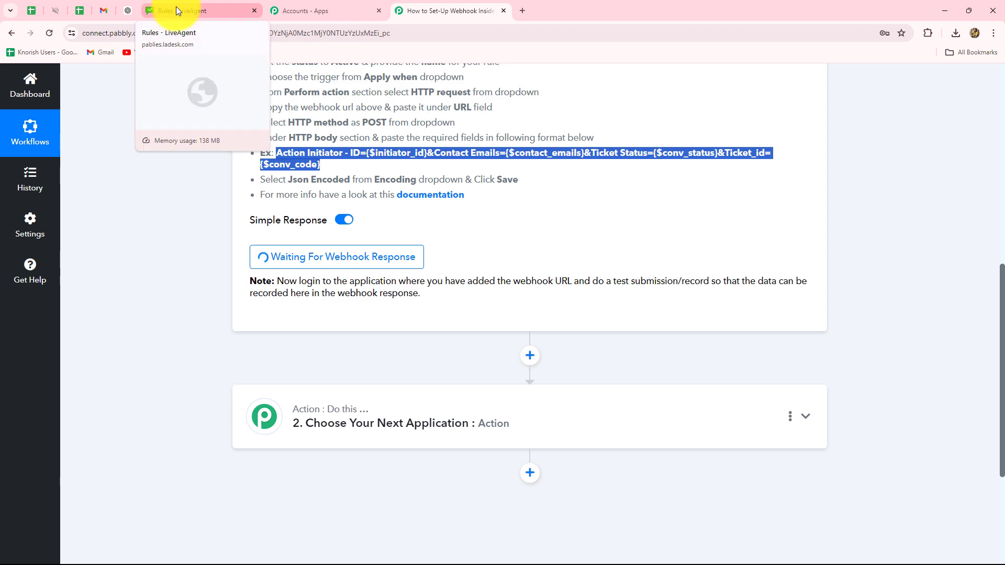
left_click(176, 6)
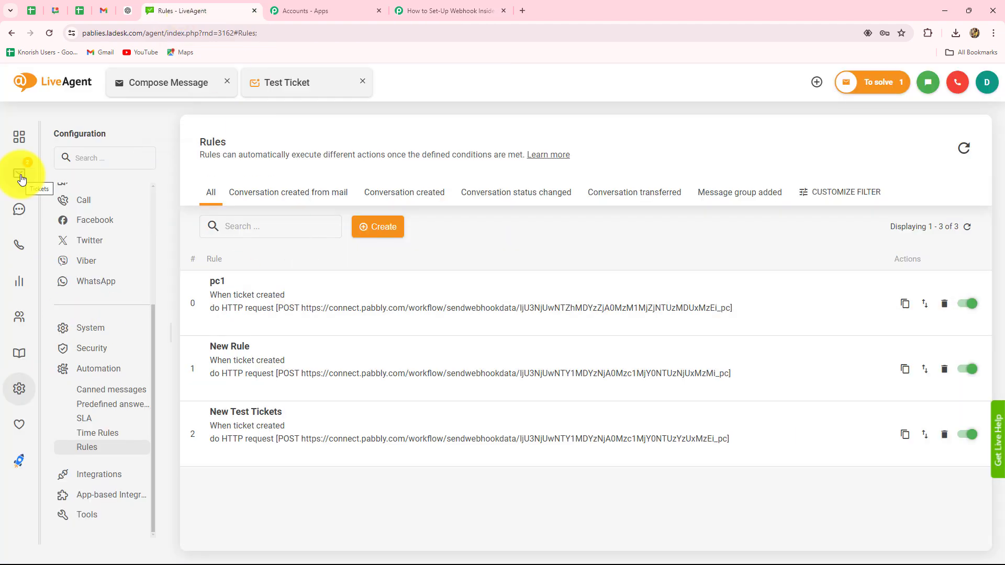
left_click(21, 178)
left_click(83, 183)
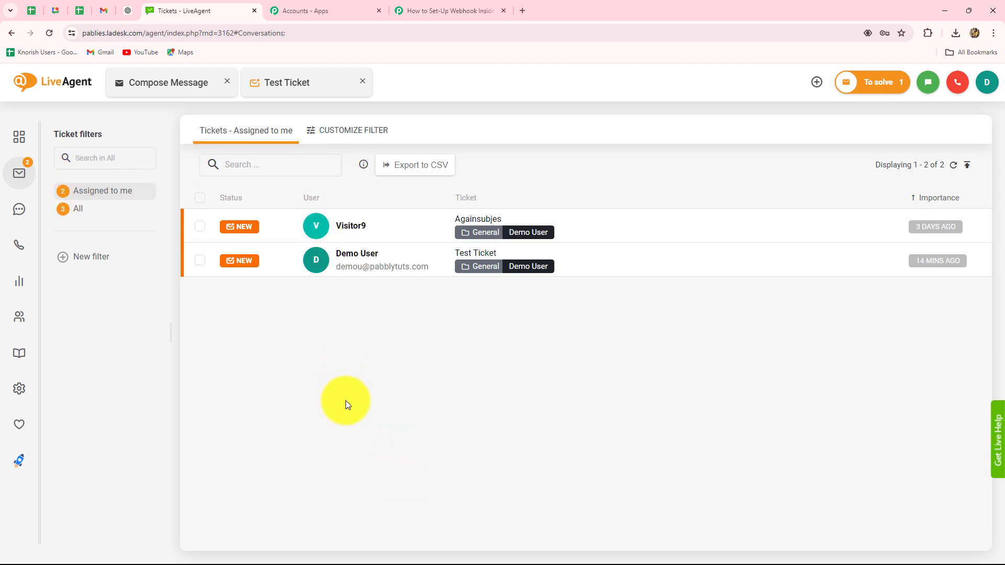
Step: Start a new note ticket in the General department assigned to Demo User
left_click(816, 84)
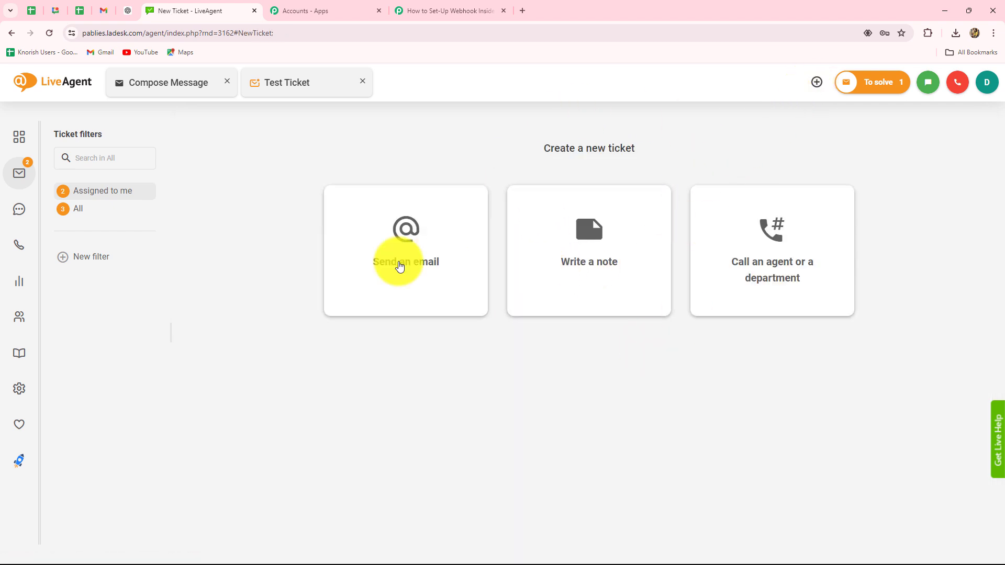
left_click(560, 285)
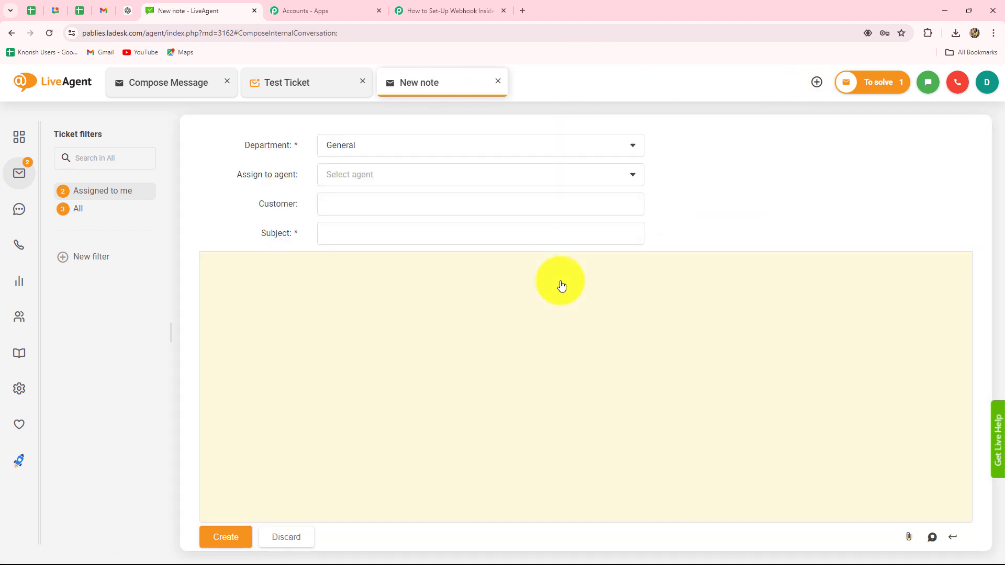
left_click(349, 150)
left_click(224, 158)
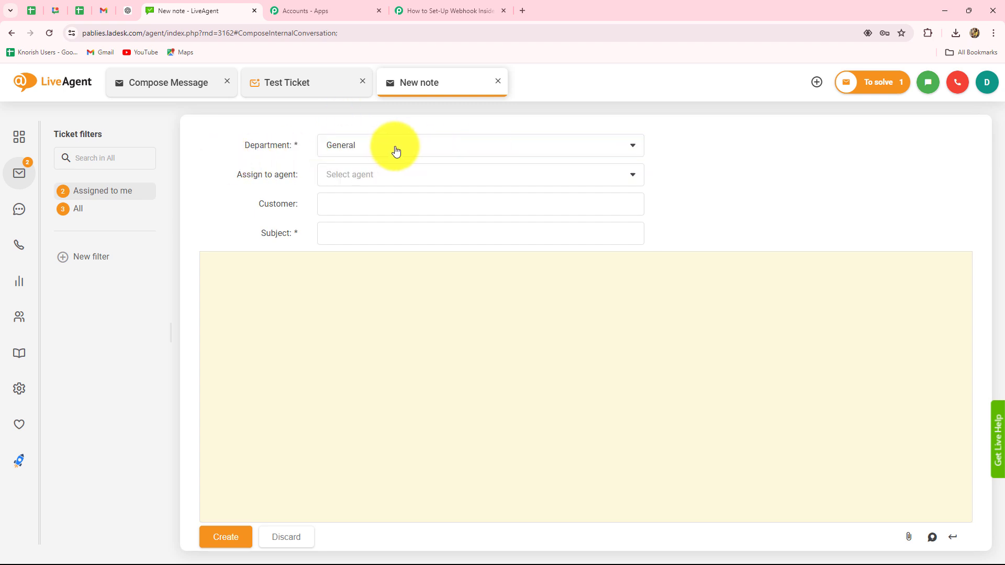
left_click(388, 178)
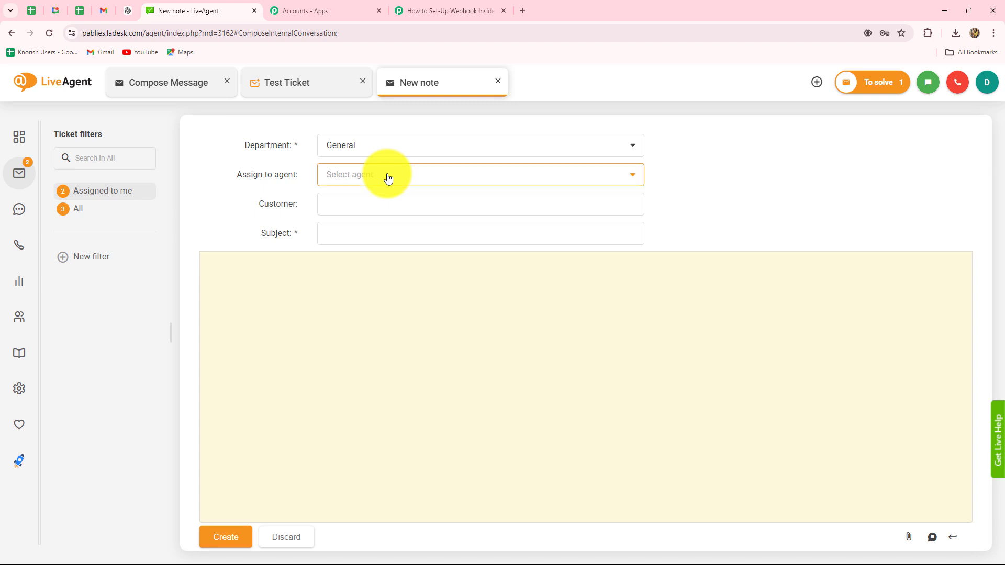
left_click(384, 200)
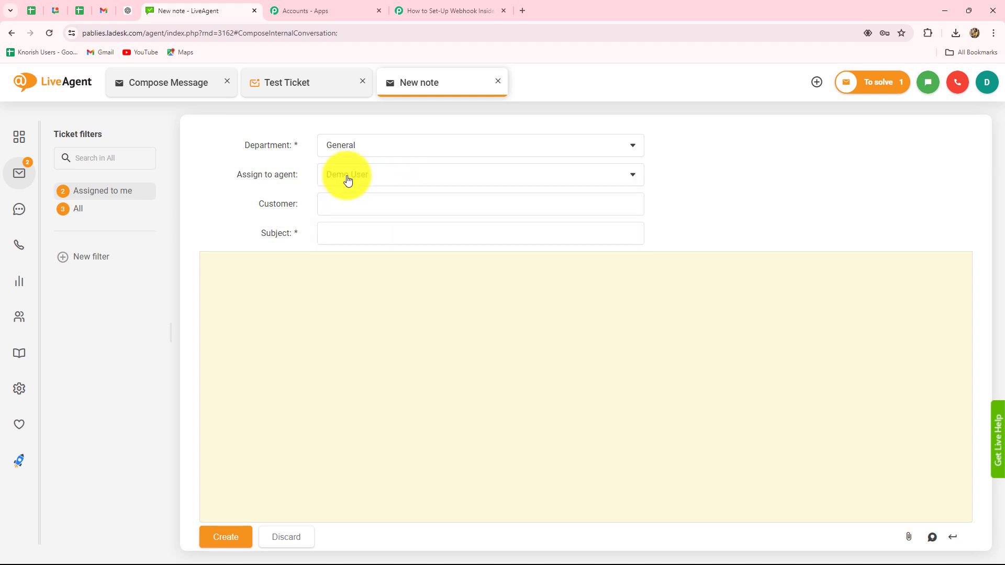
Step: Choose the customer, paste the subject 'Client Portal is not working properly.', create it, and view Assigned to me
left_click(360, 200)
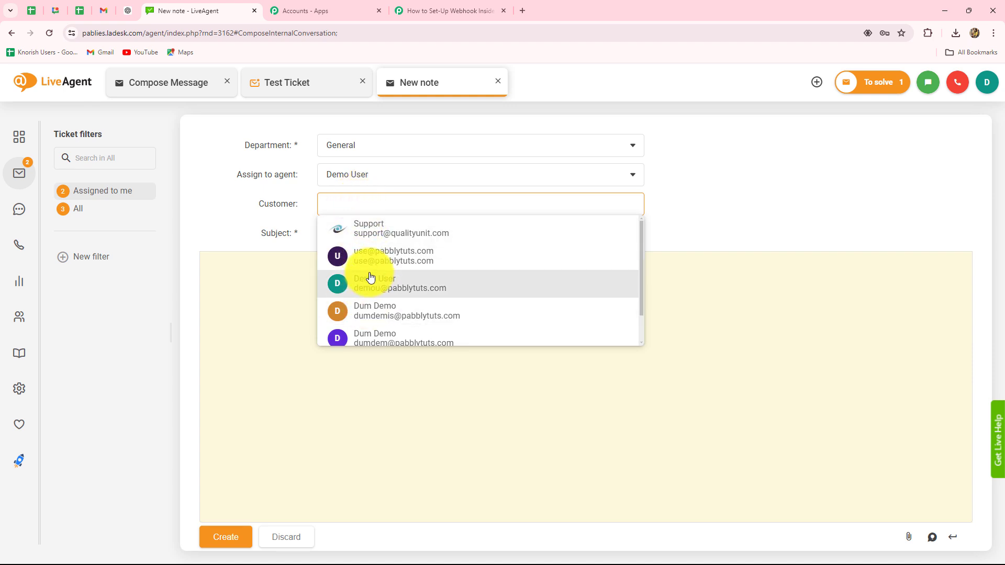
scroll(373, 312, "down", 2)
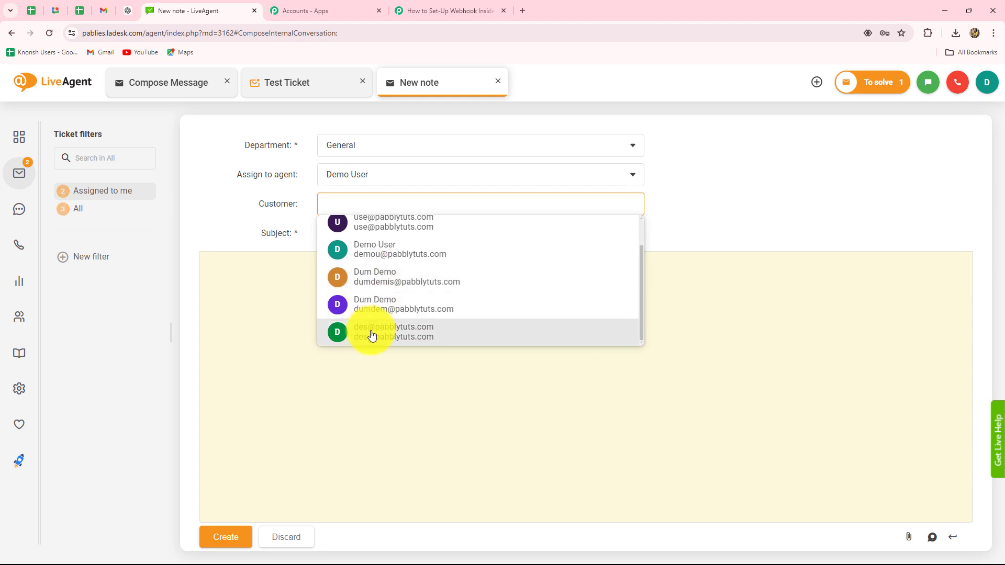
left_click(371, 335)
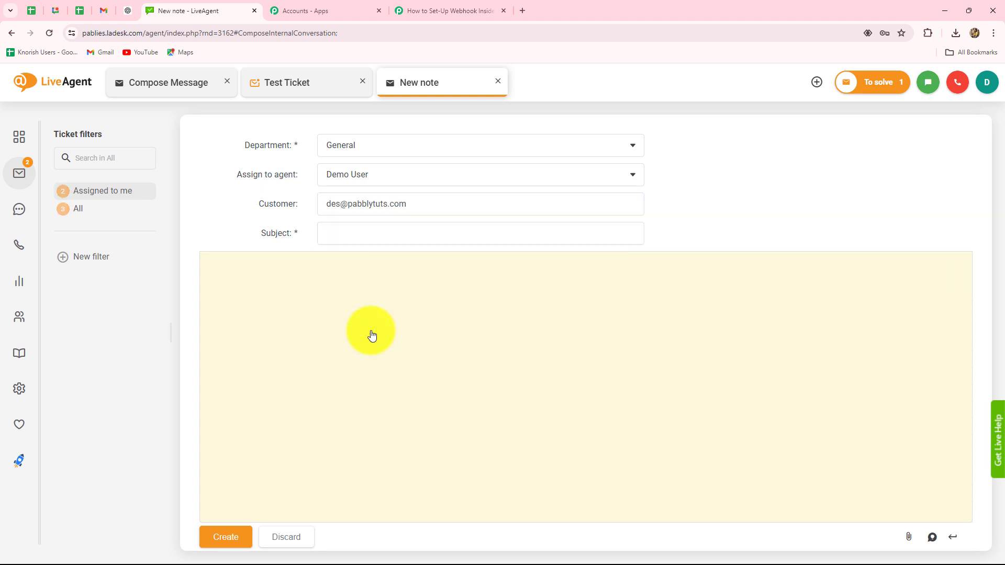
left_click(349, 234)
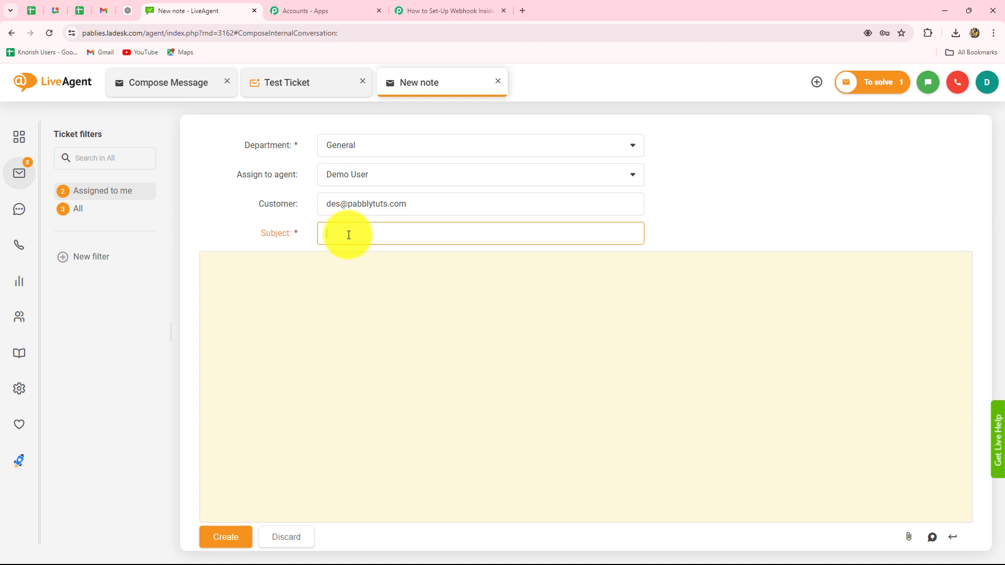
type("Client Portal is not working properly.")
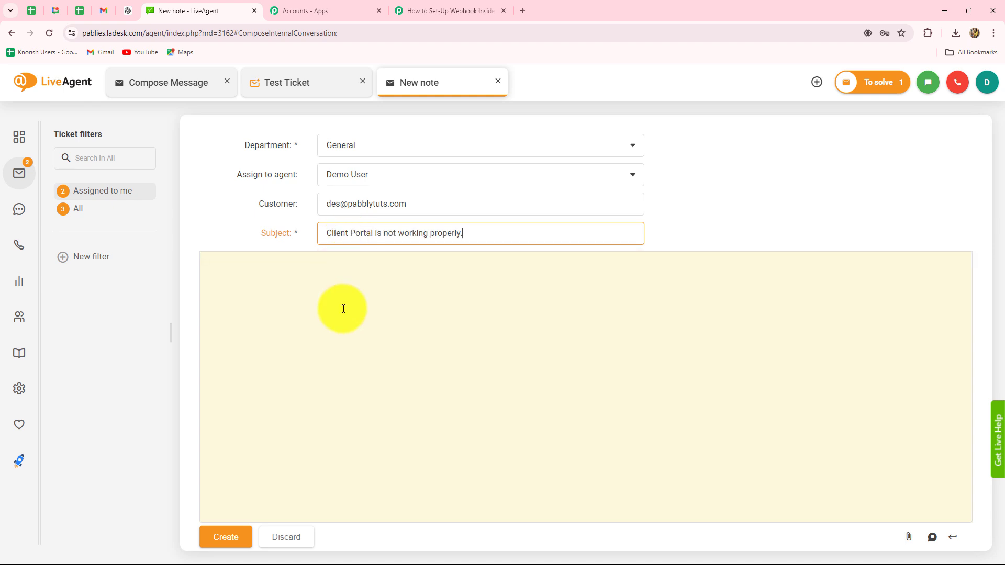
left_click(232, 547)
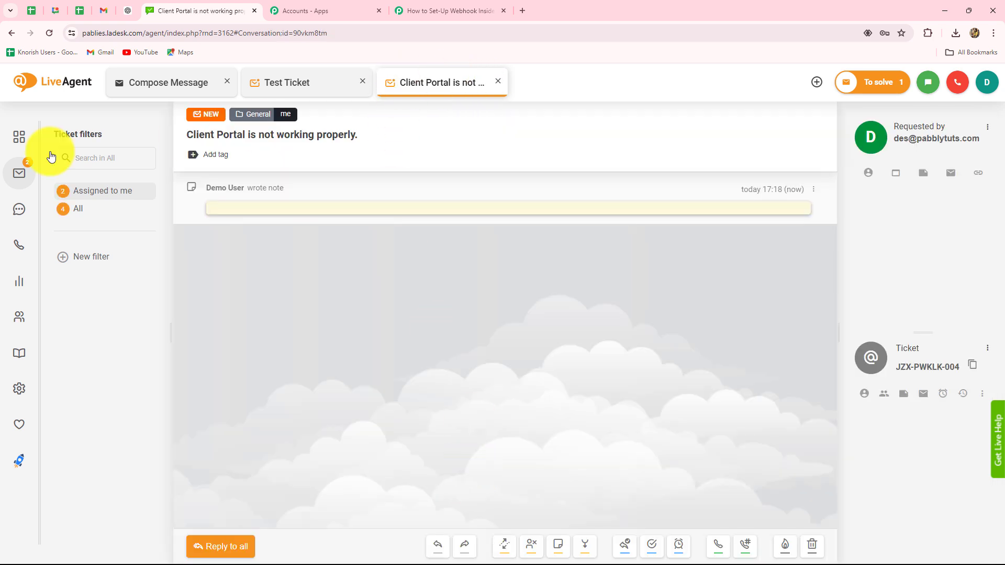
left_click(87, 196)
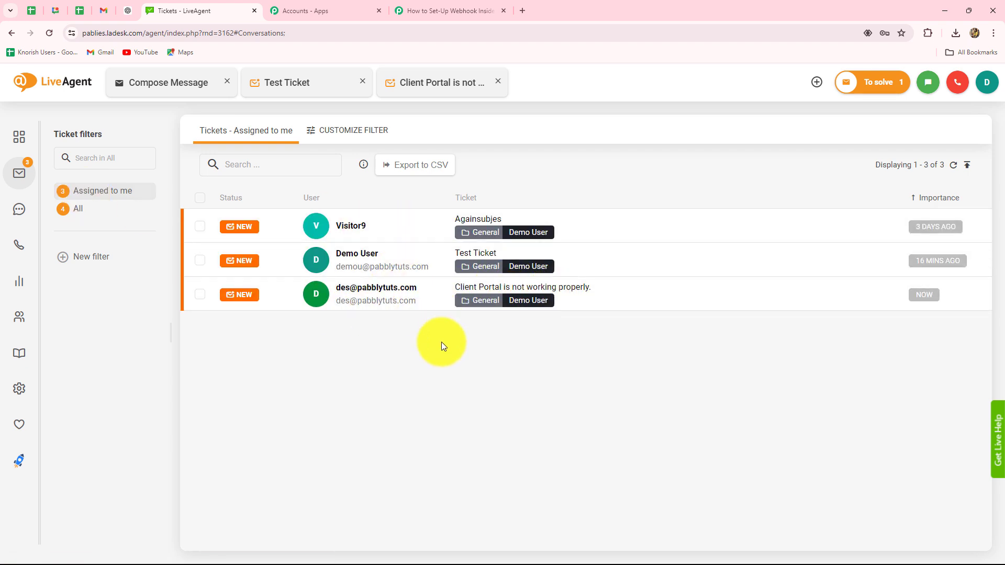
Step: Inspect Pabbly's captured response, selecting the contact e-mail and Action Initiator - ID values
left_click(446, 12)
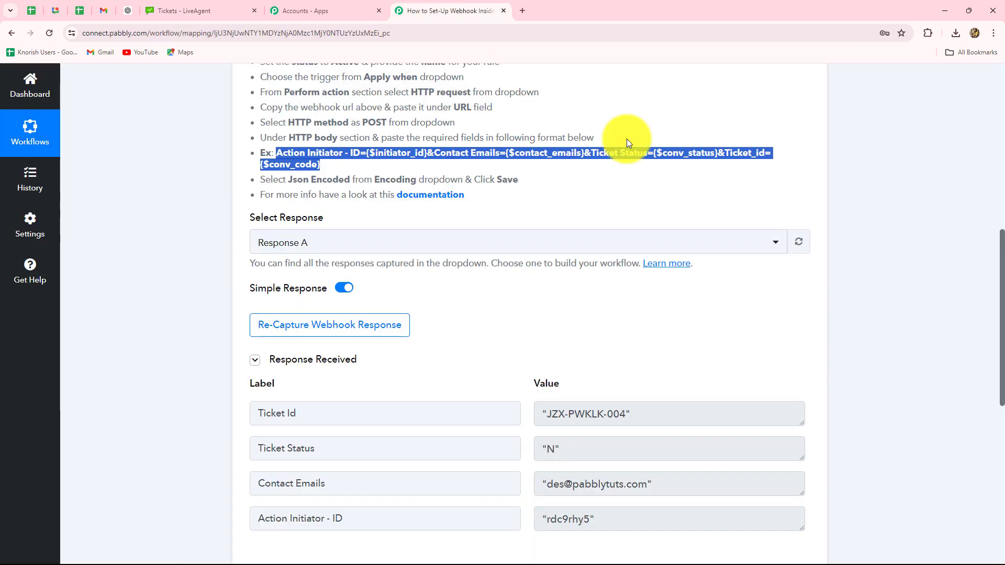
scroll(1000, 326, "down", 3)
scroll(1000, 326, "up", 1)
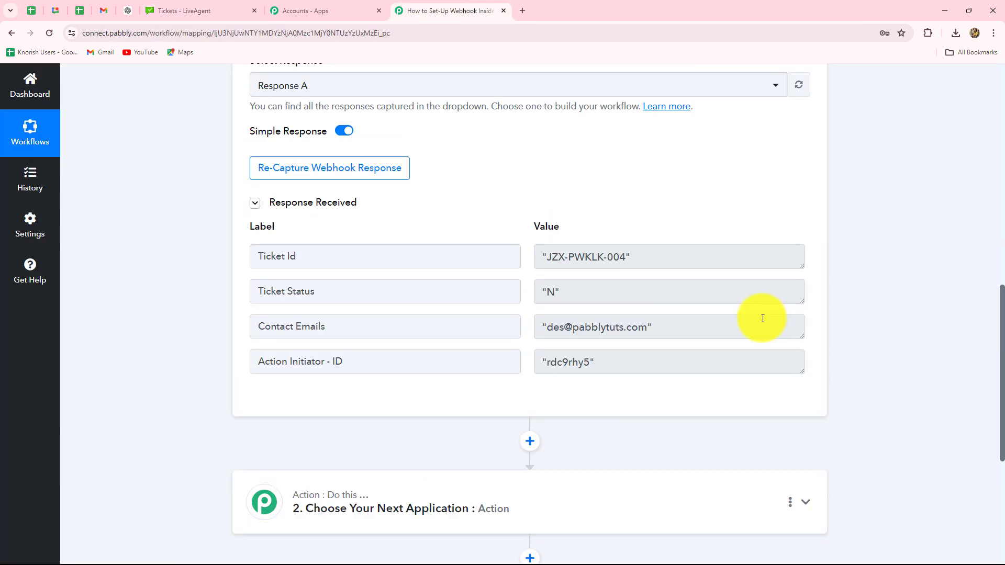
left_click_drag(663, 326, 527, 336)
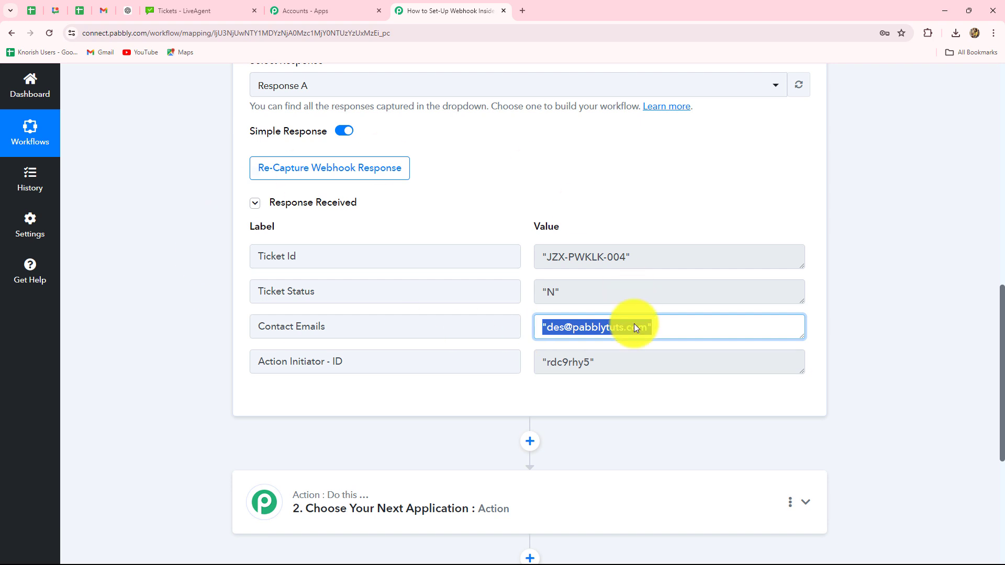
left_click(460, 271)
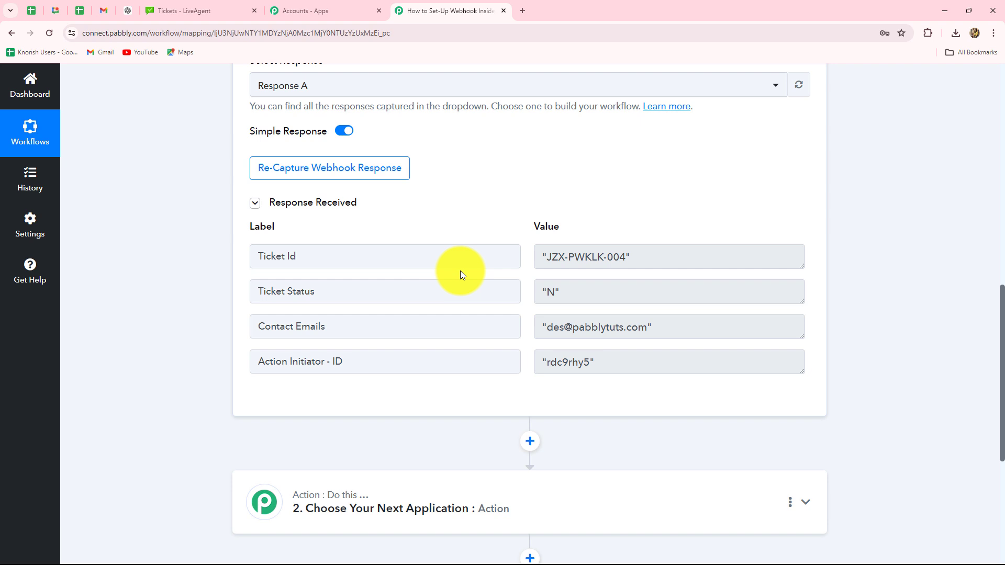
triple_click(556, 332)
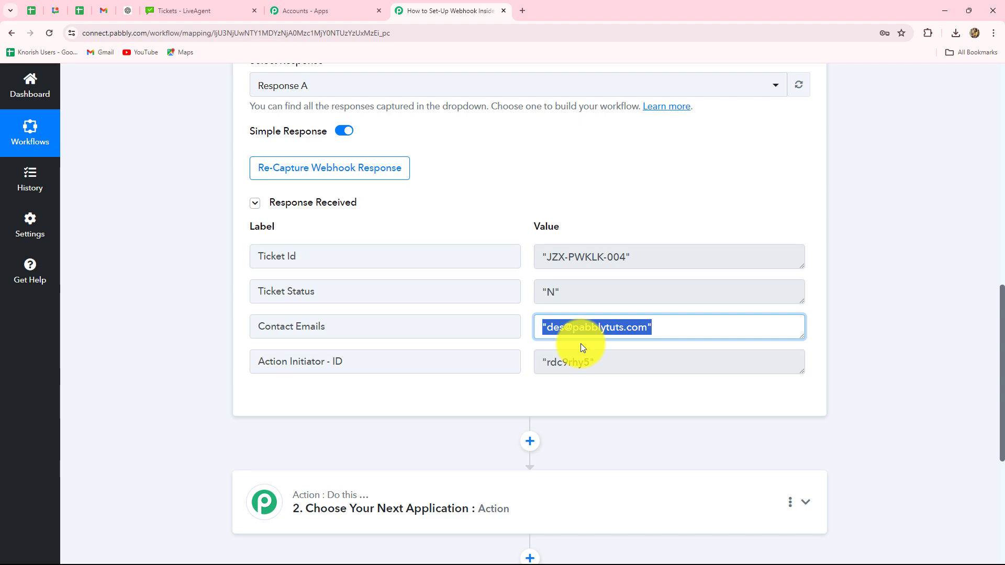
triple_click(605, 363)
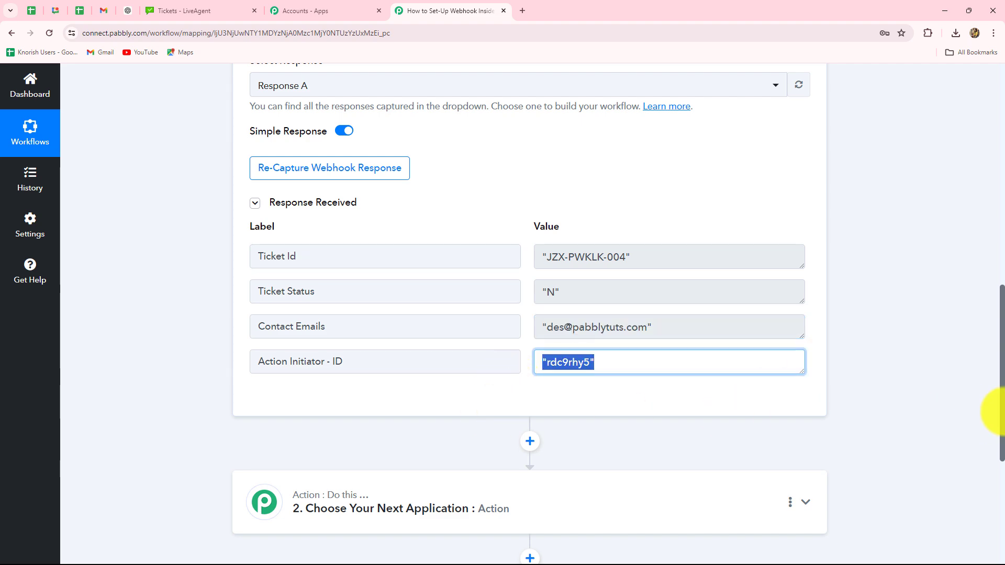
scroll(1000, 411, "up", 5)
scroll(1002, 413, "up", 5)
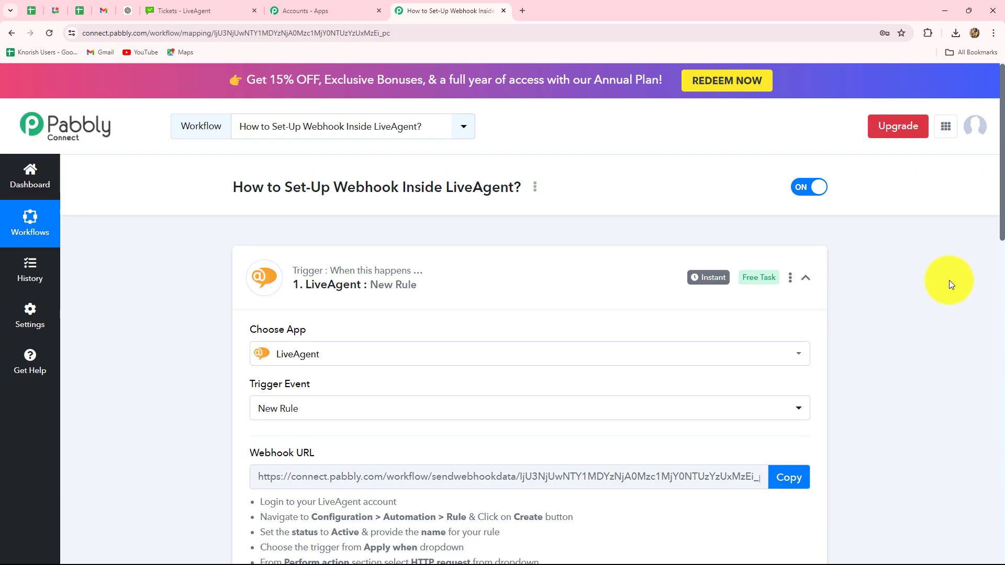
Step: Collapse the LiveAgent New Rule trigger card in the workflow
left_click(811, 284)
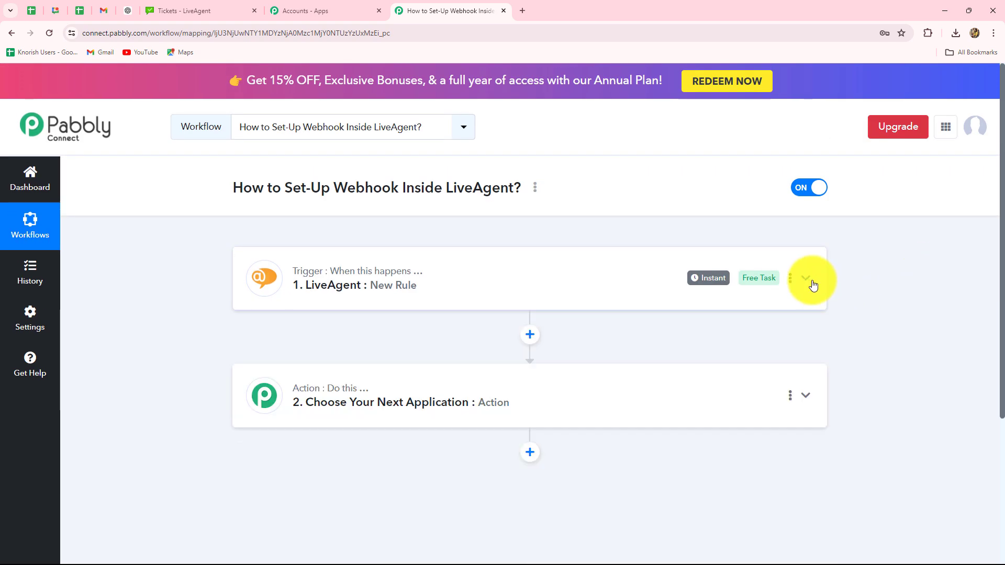